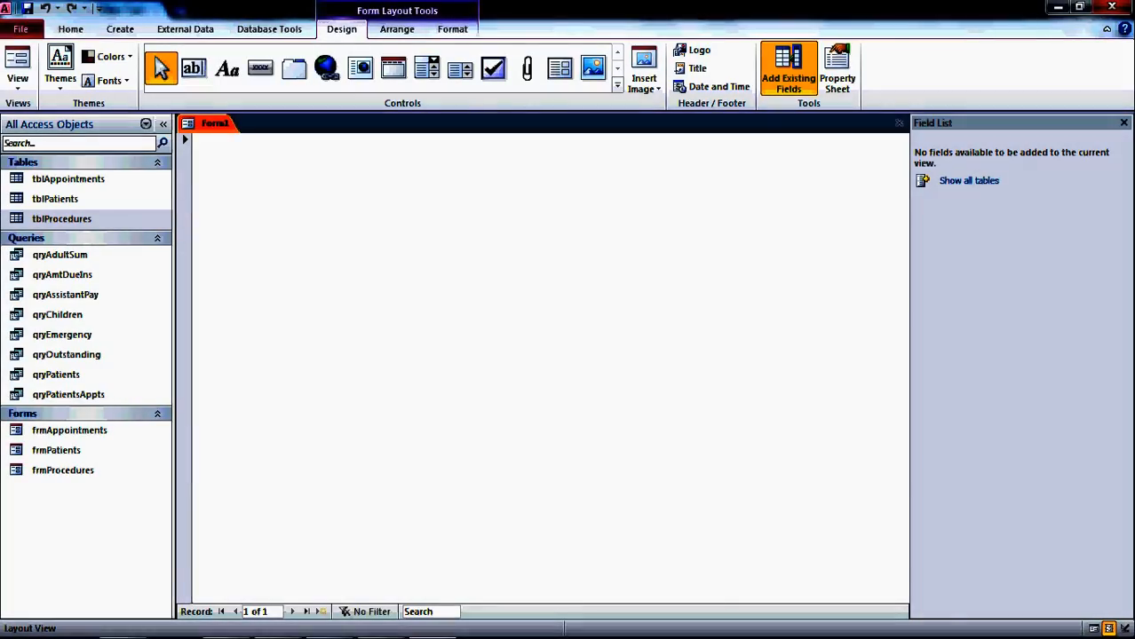
- Save the new blank Form1 under the name 'Switchboard'
right_click(220, 125)
click(258, 136)
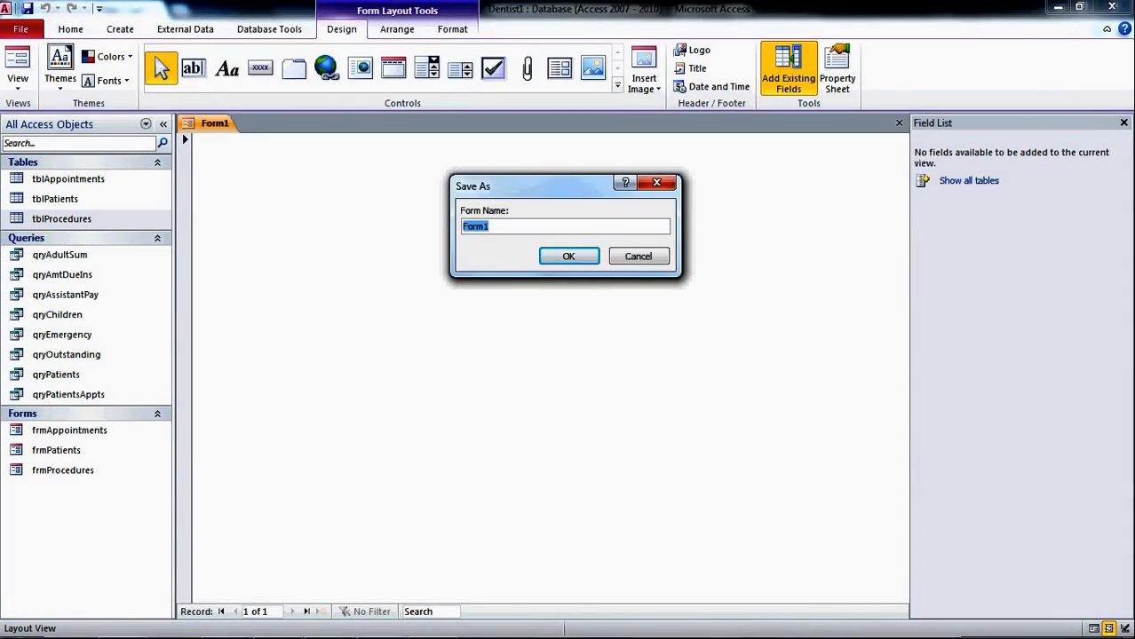
text(Switchboard)
key(Return)
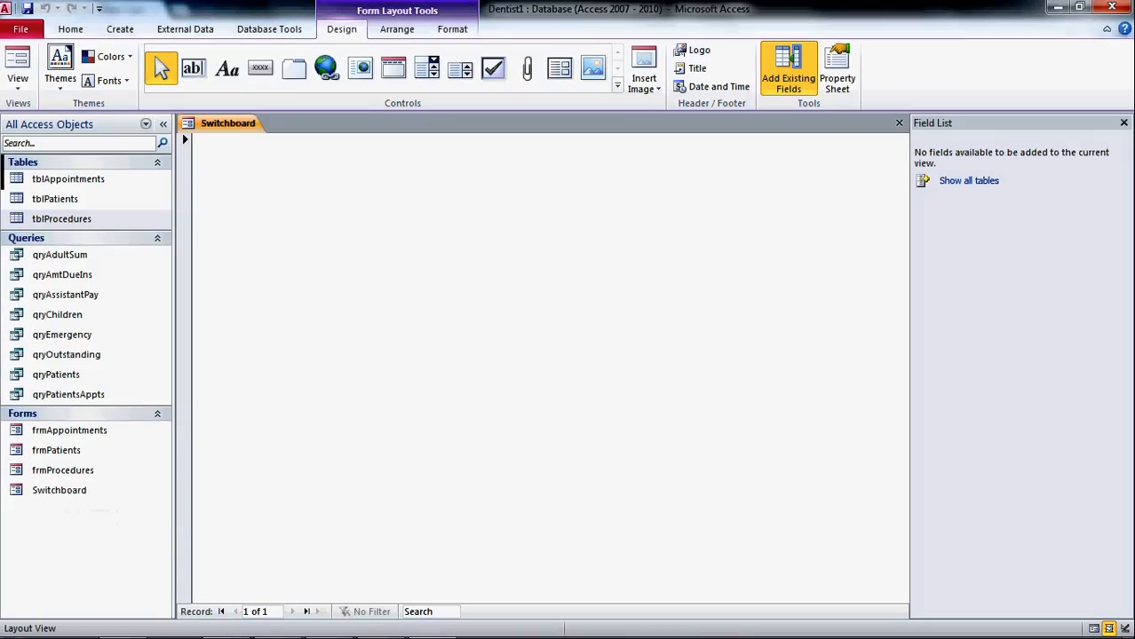
- Switch the Switchboard form to Design View and widen its grid to about 9.4 inches
click(18, 67)
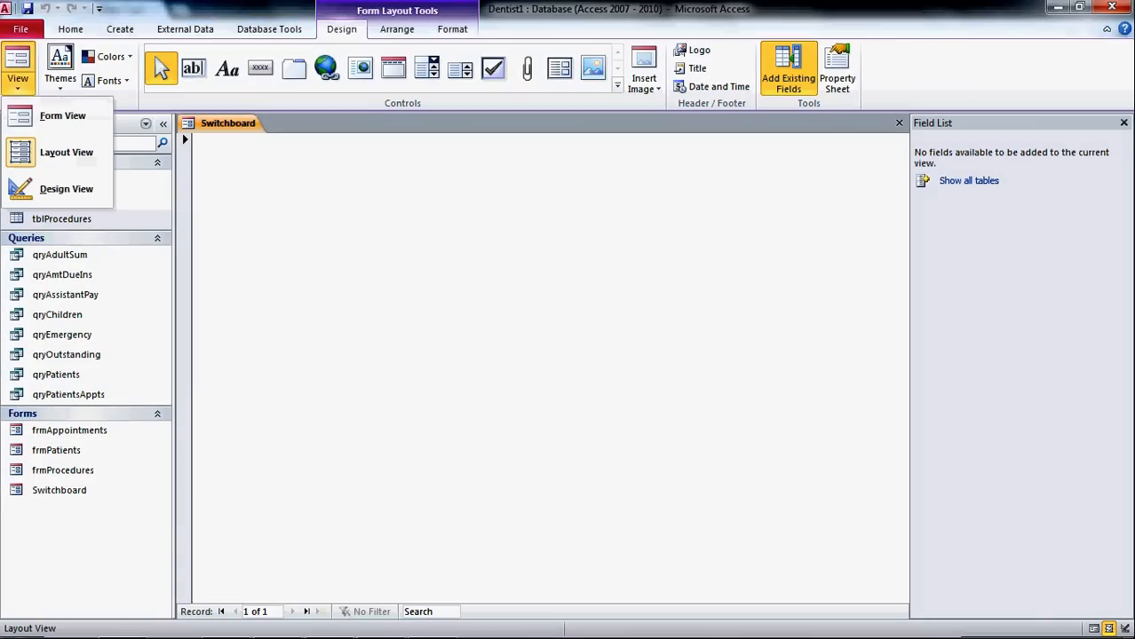
click(66, 189)
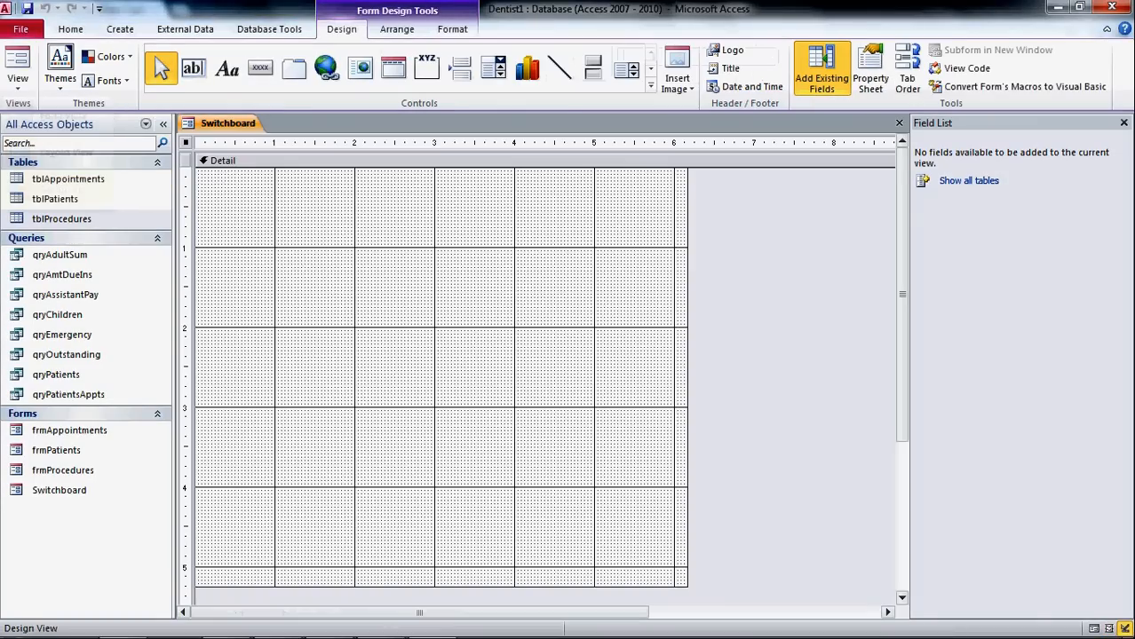
drag(687, 355, 881, 355)
drag(533, 613, 471, 601)
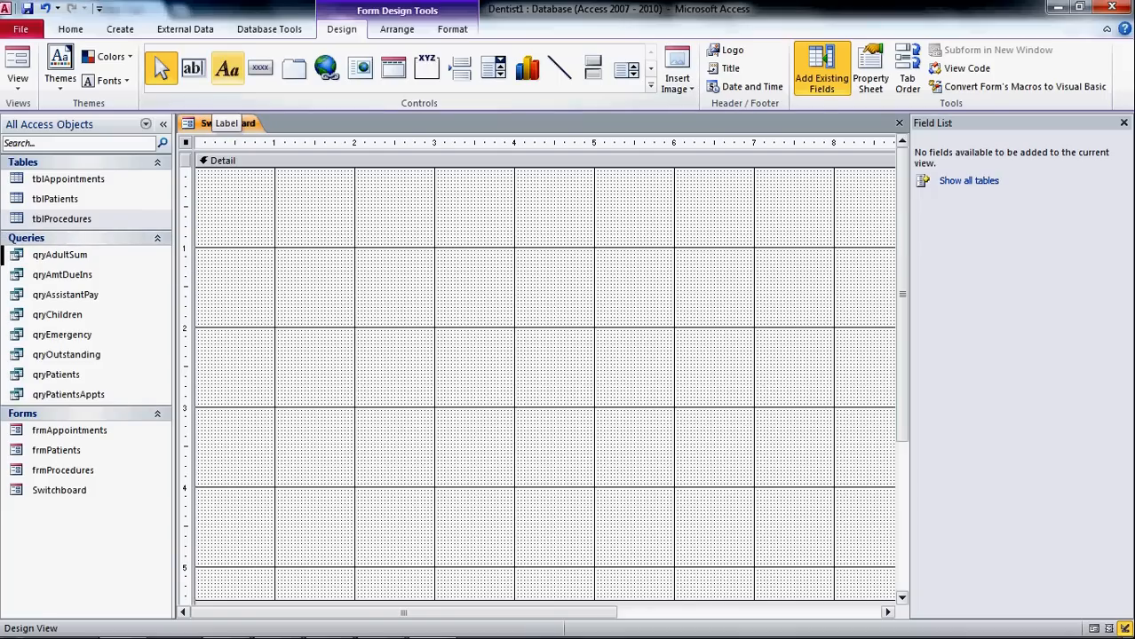
- Draw a label near the top of the form reading 'Dental Office Project' and select its text
click(228, 69)
drag(355, 187, 714, 247)
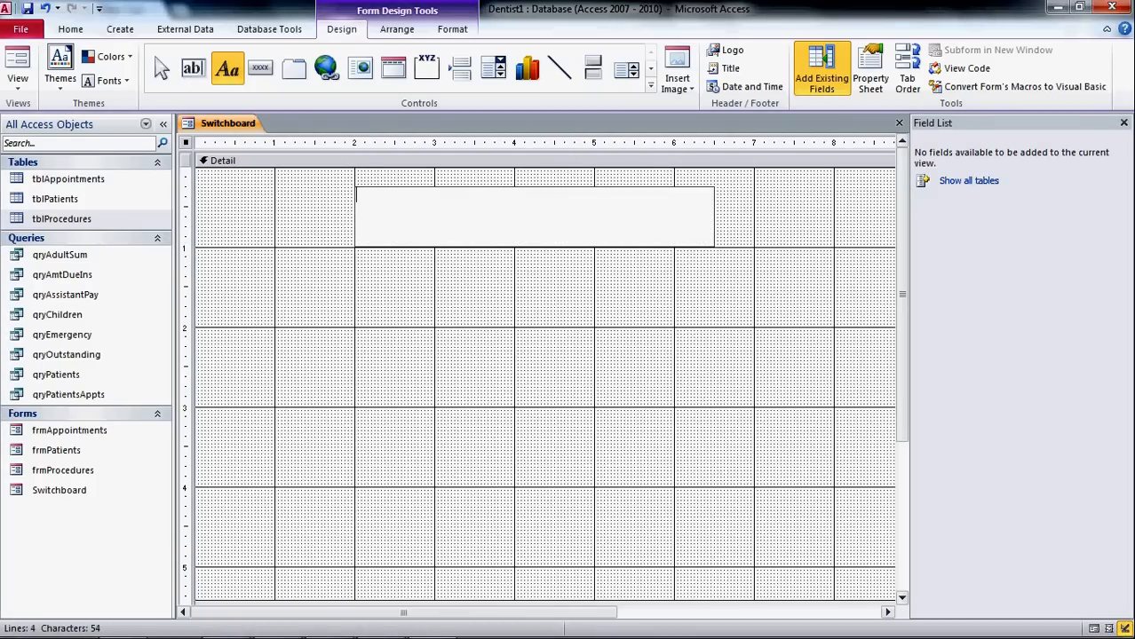
text(Dental)
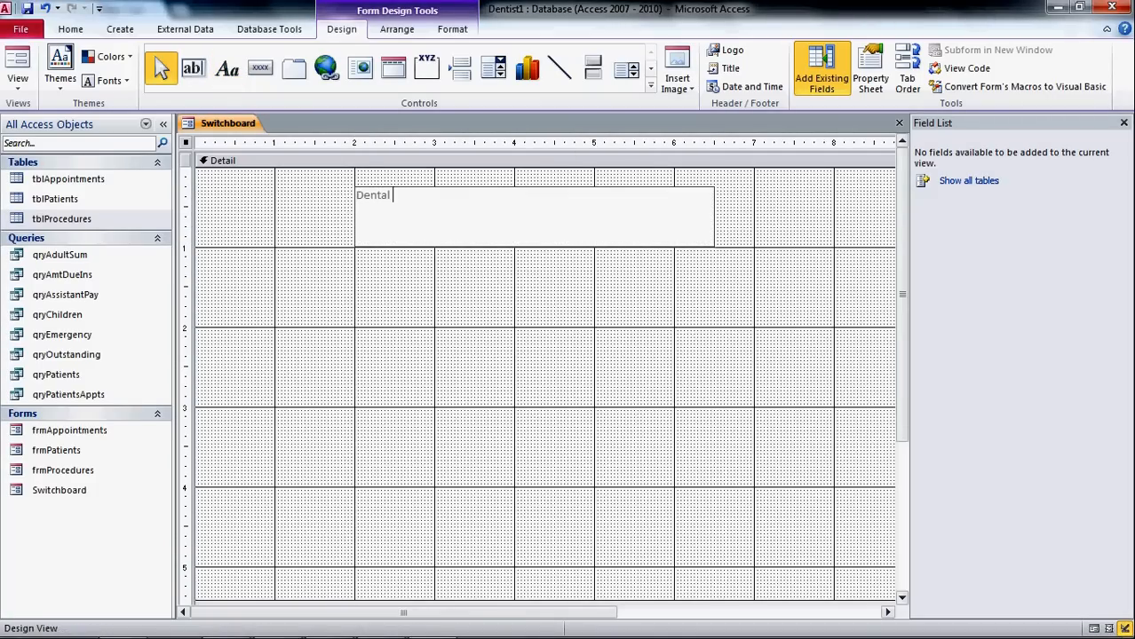
text( Office Project)
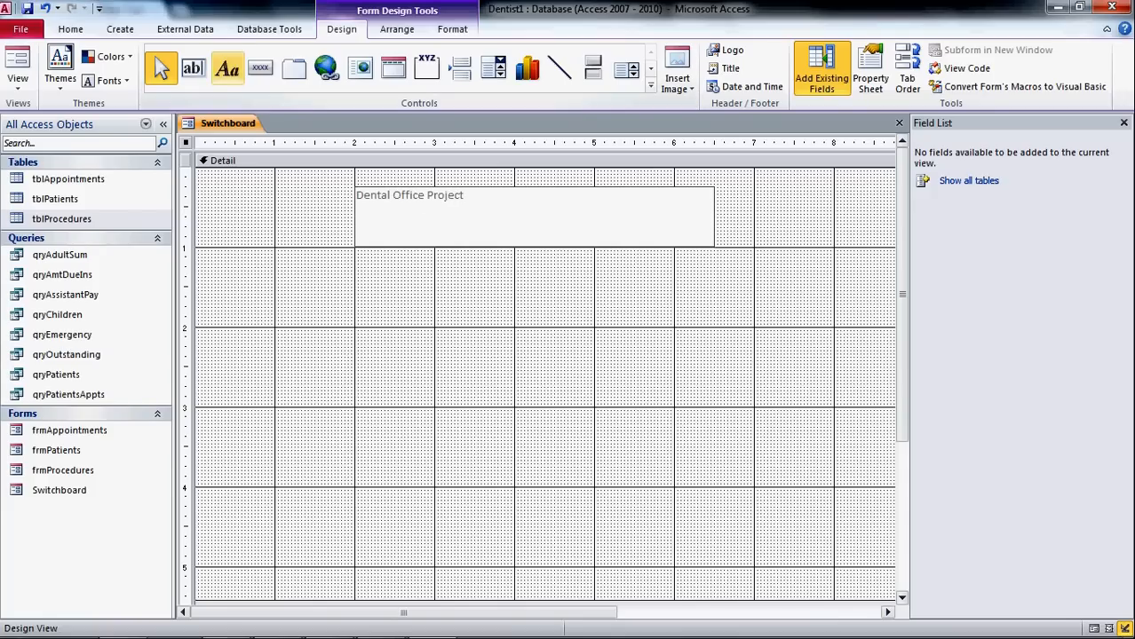
key(ctrl+a)
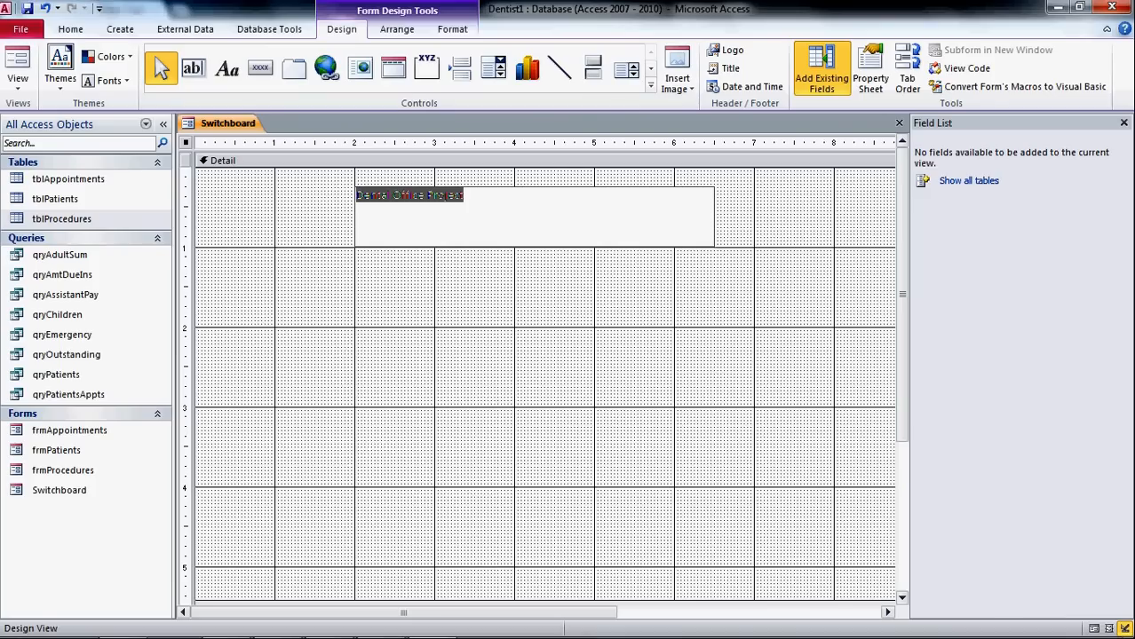
click(70, 30)
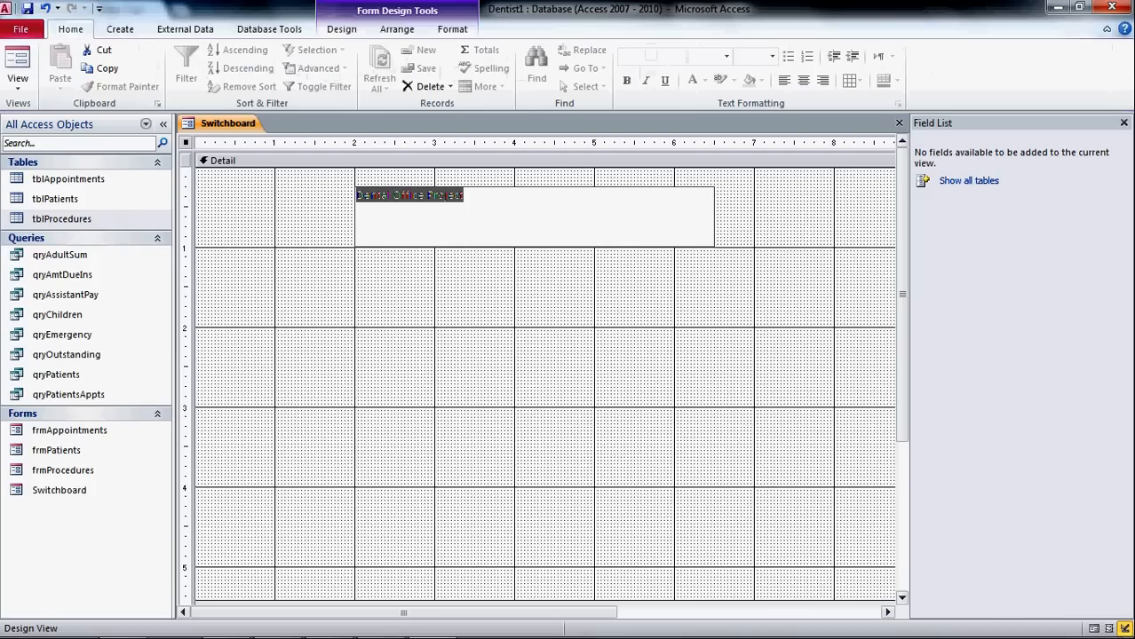
- Set the title label text to 24 point and centre it
click(464, 195)
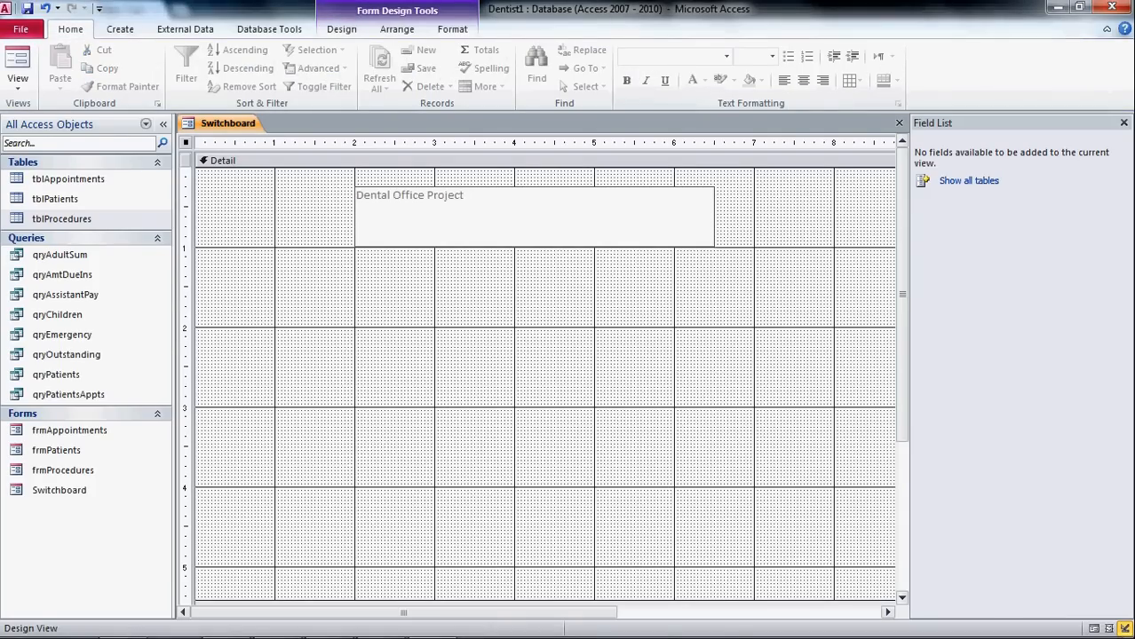
click(463, 212)
drag(464, 197, 356, 197)
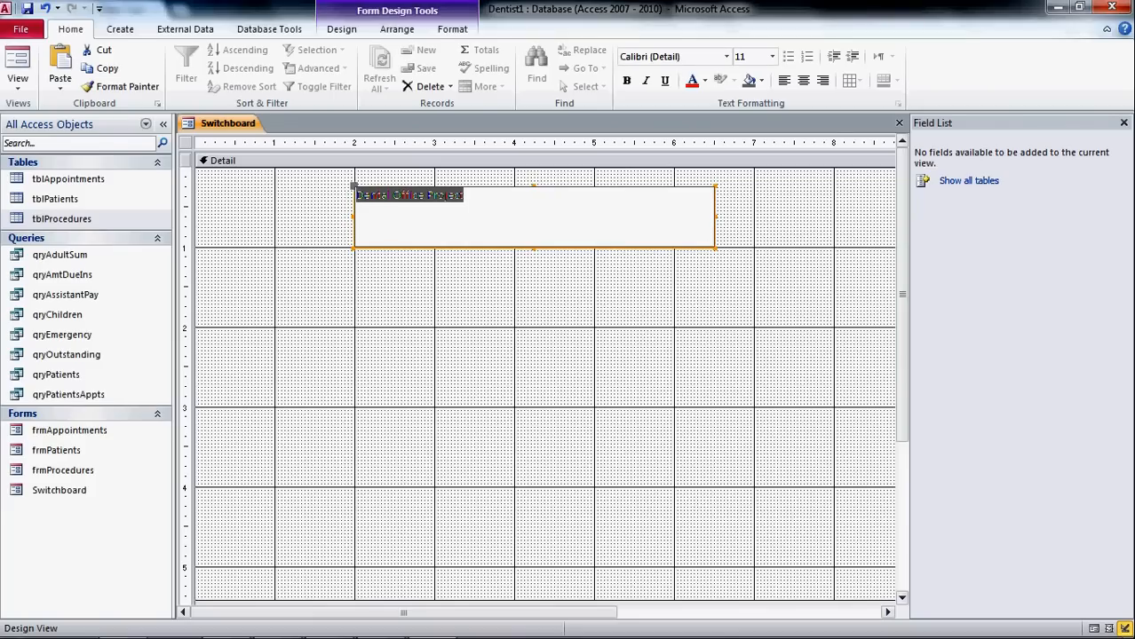
click(772, 56)
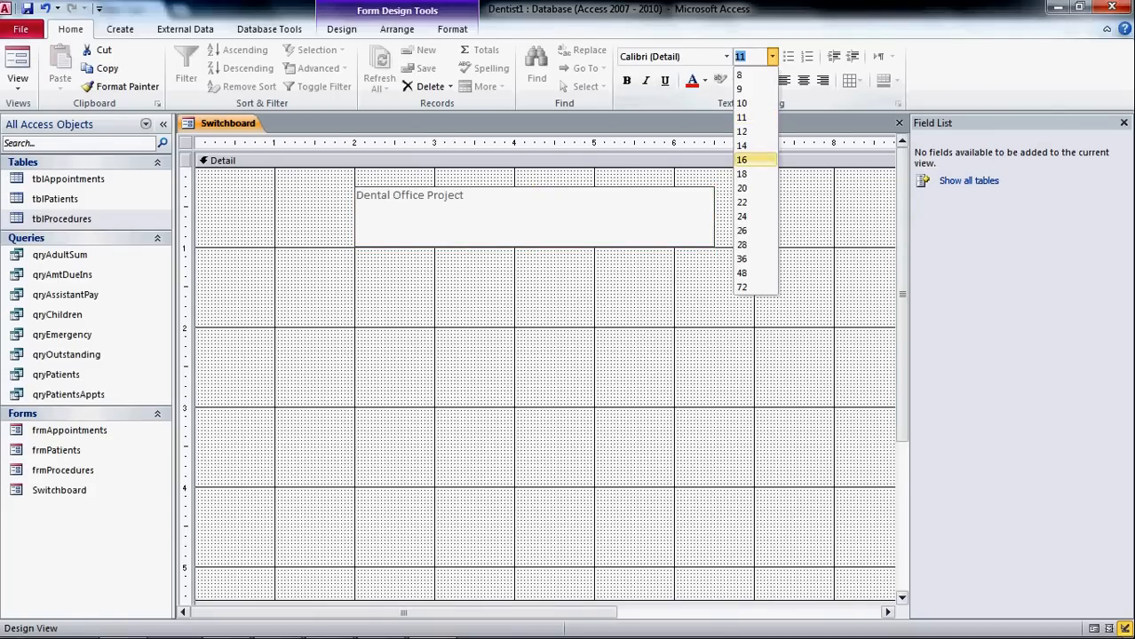
click(742, 216)
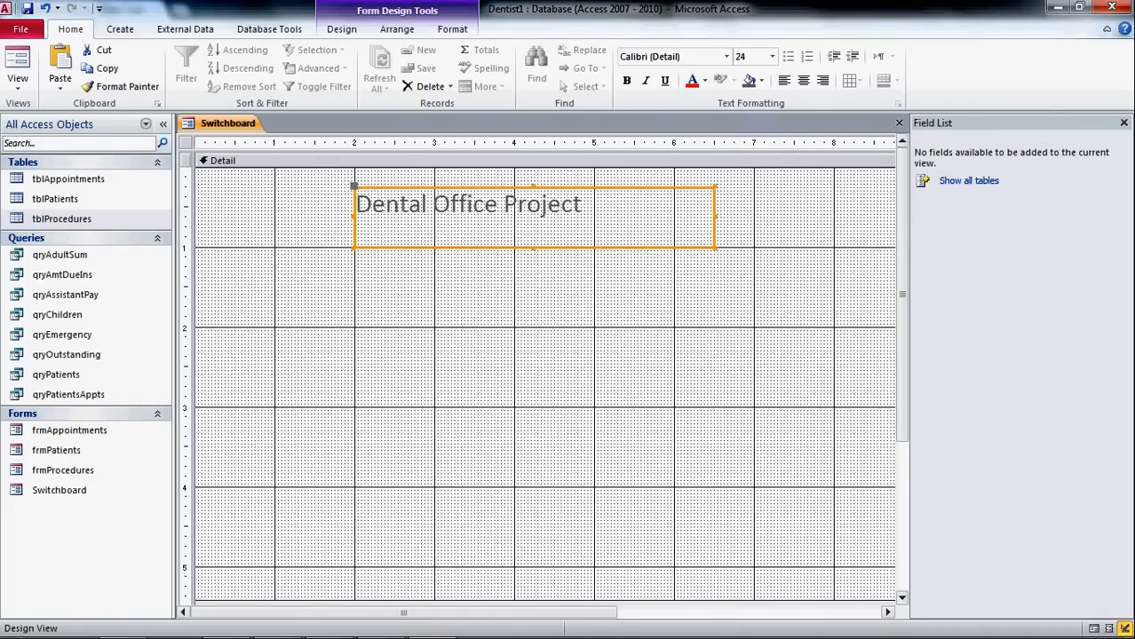
click(803, 81)
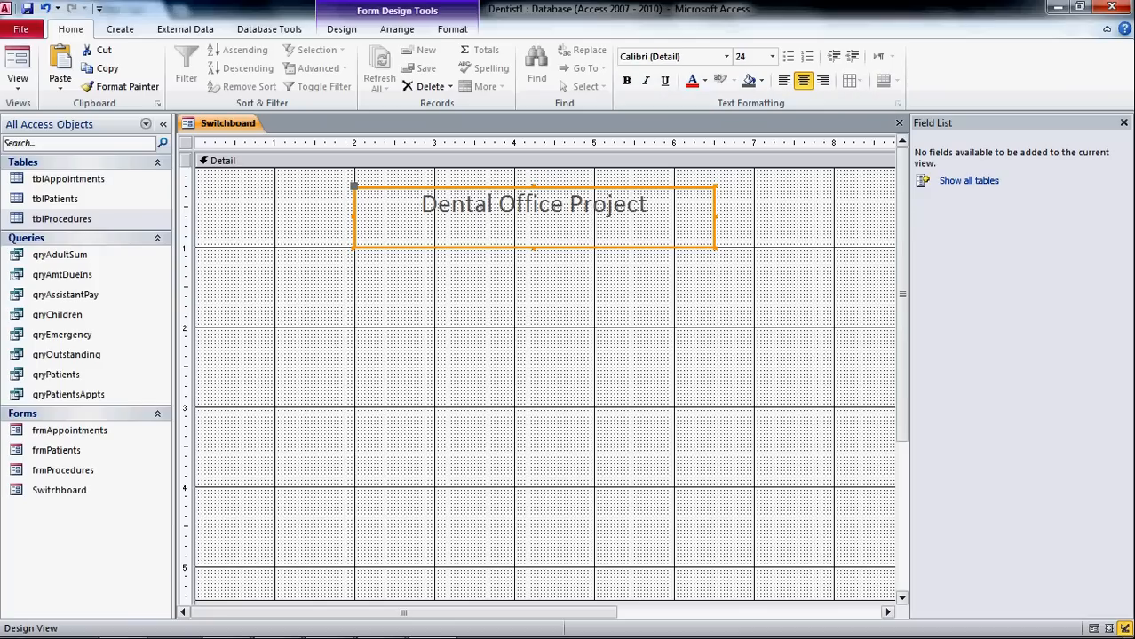
- Make the title text bold and colour it red
key(F2)
drag(649, 205, 420, 205)
click(626, 80)
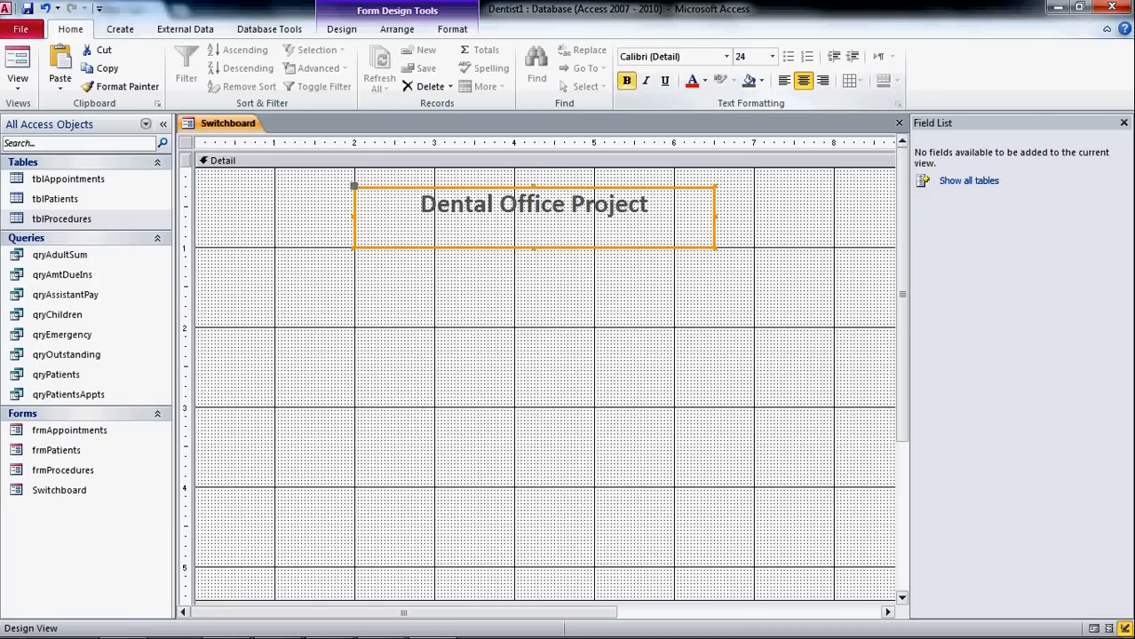
click(704, 80)
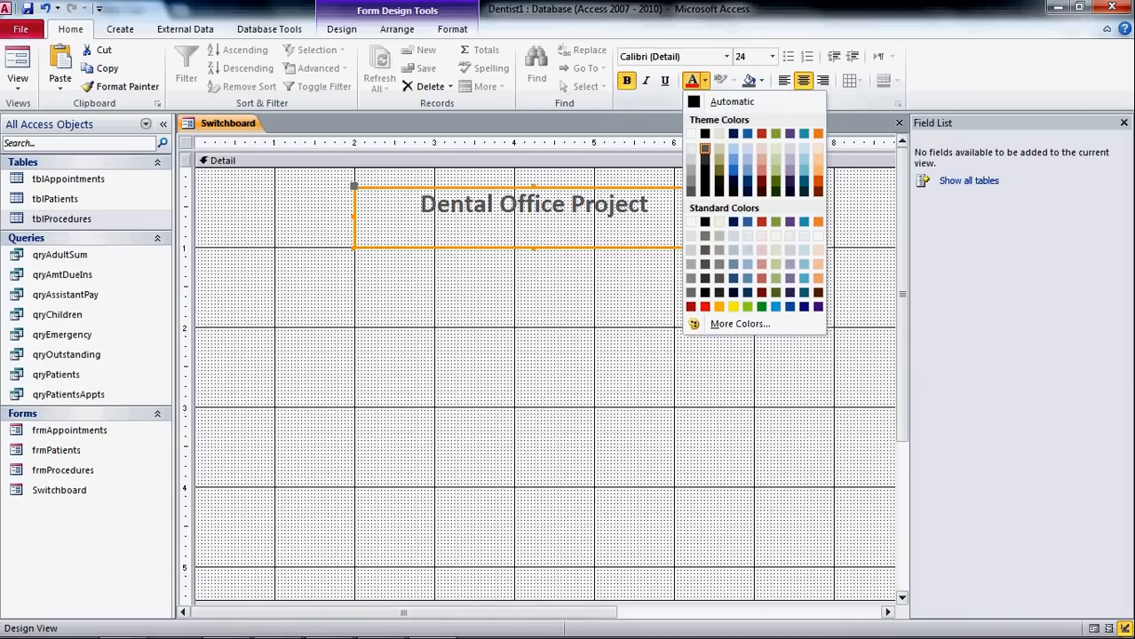
click(705, 306)
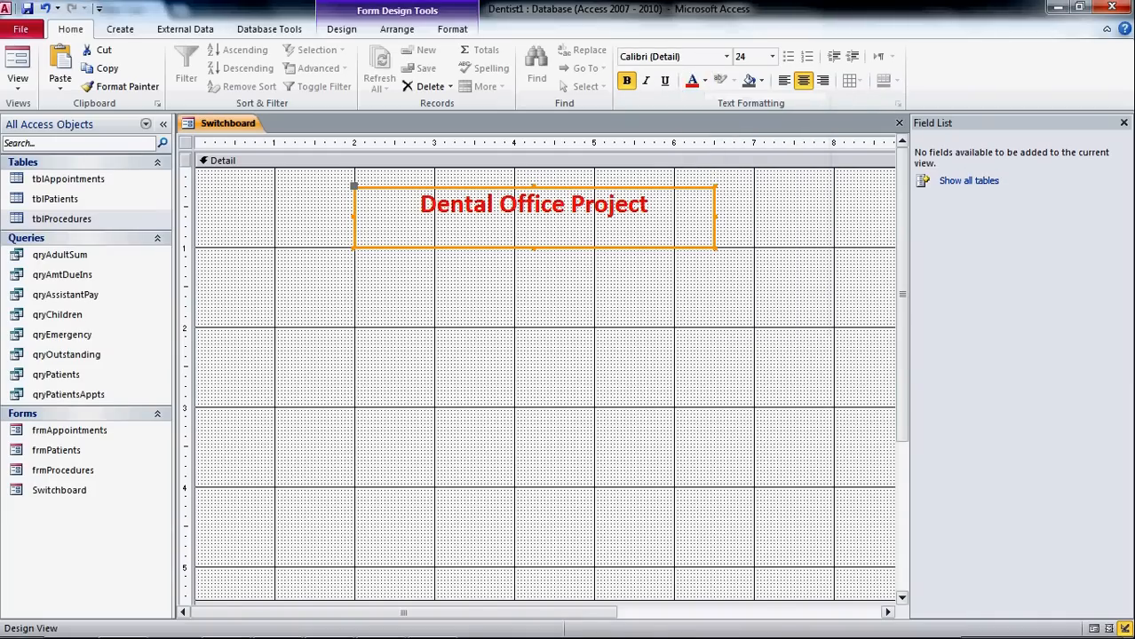
right_click(664, 215)
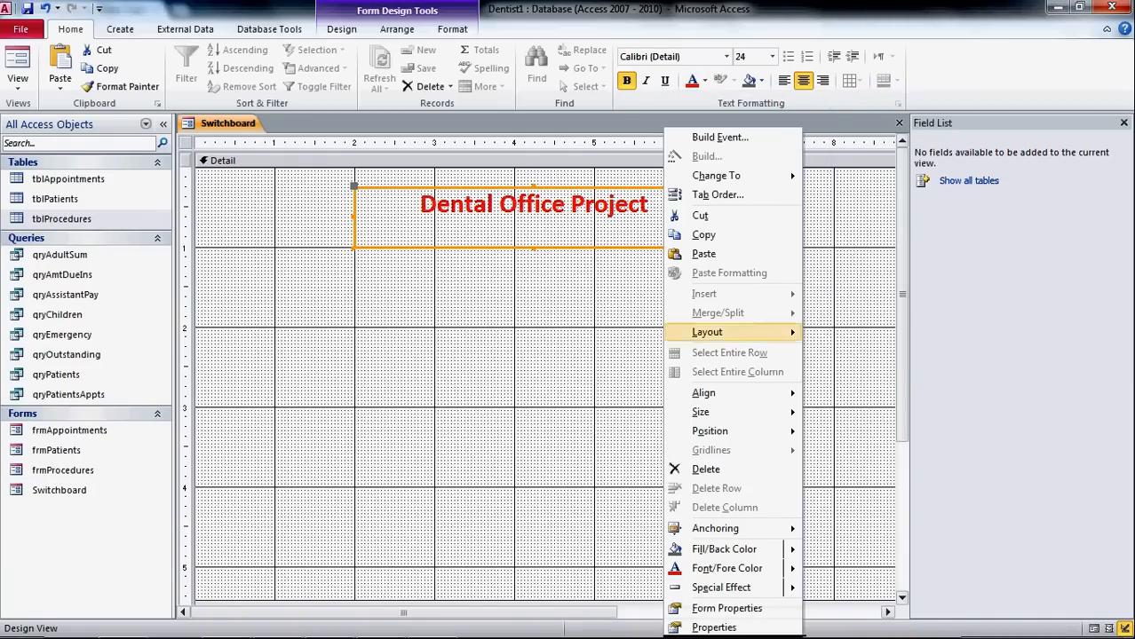
mouse_move(763, 569)
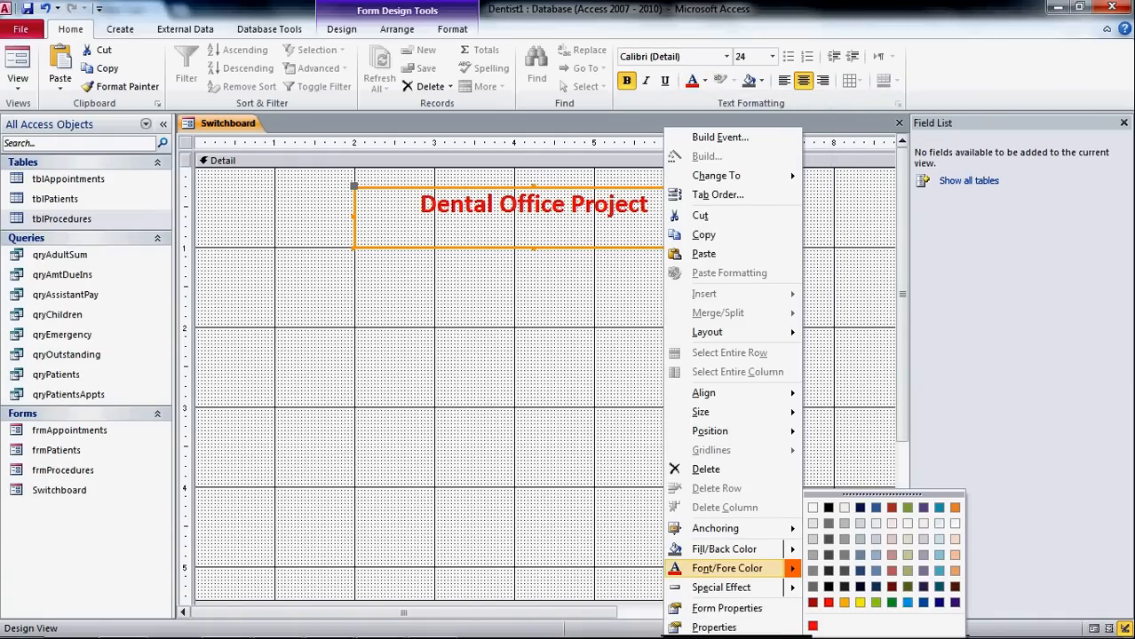
click(826, 555)
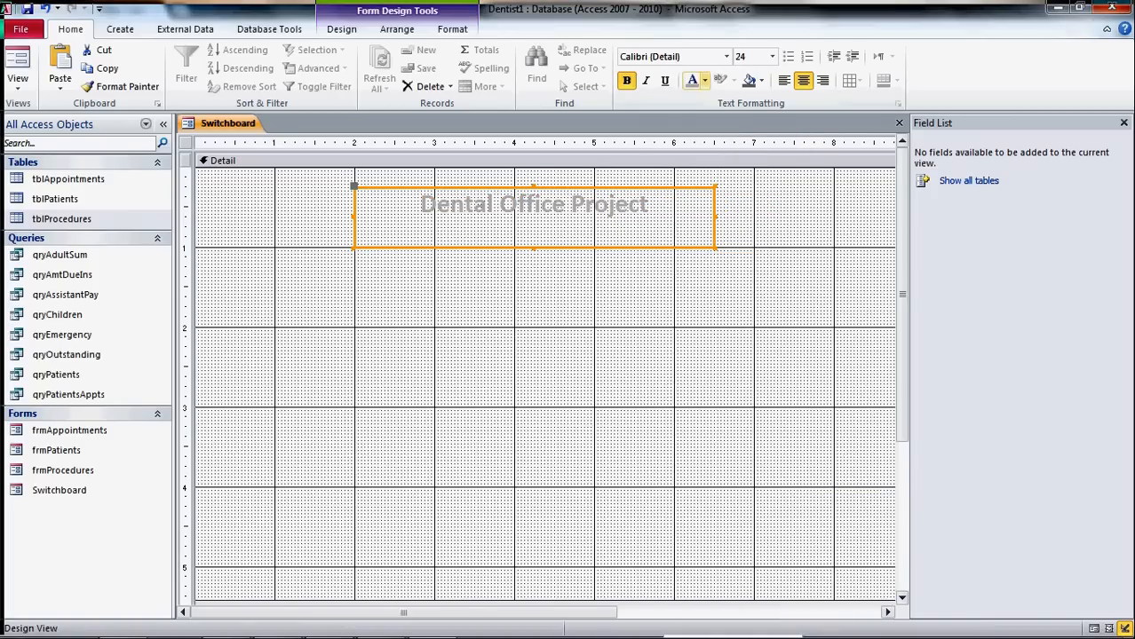
click(704, 80)
click(704, 307)
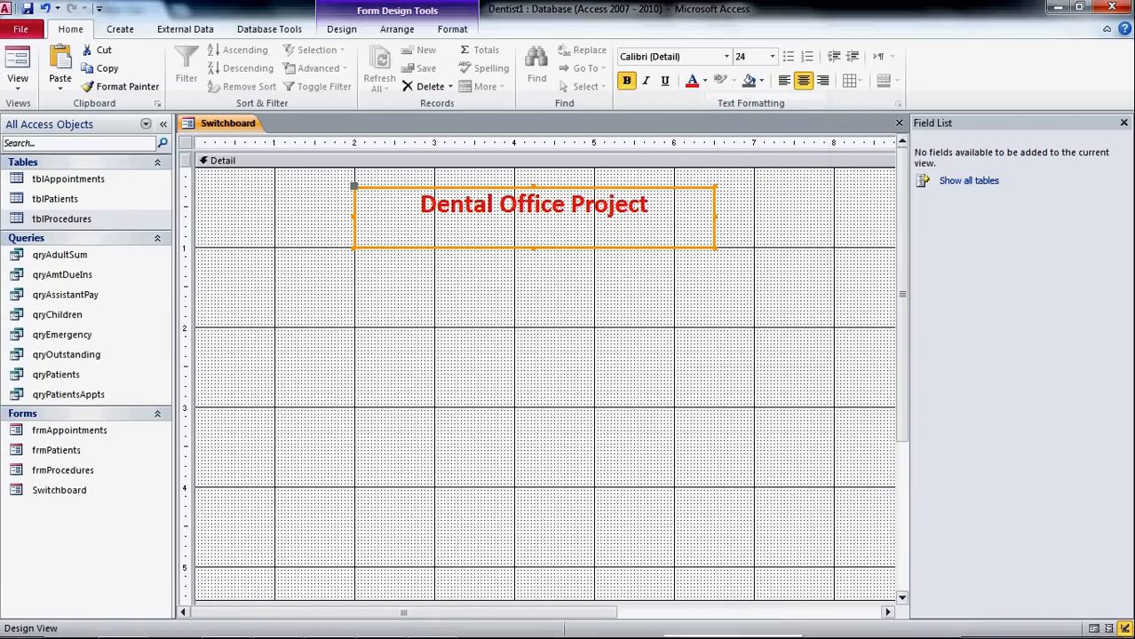
right_click(687, 128)
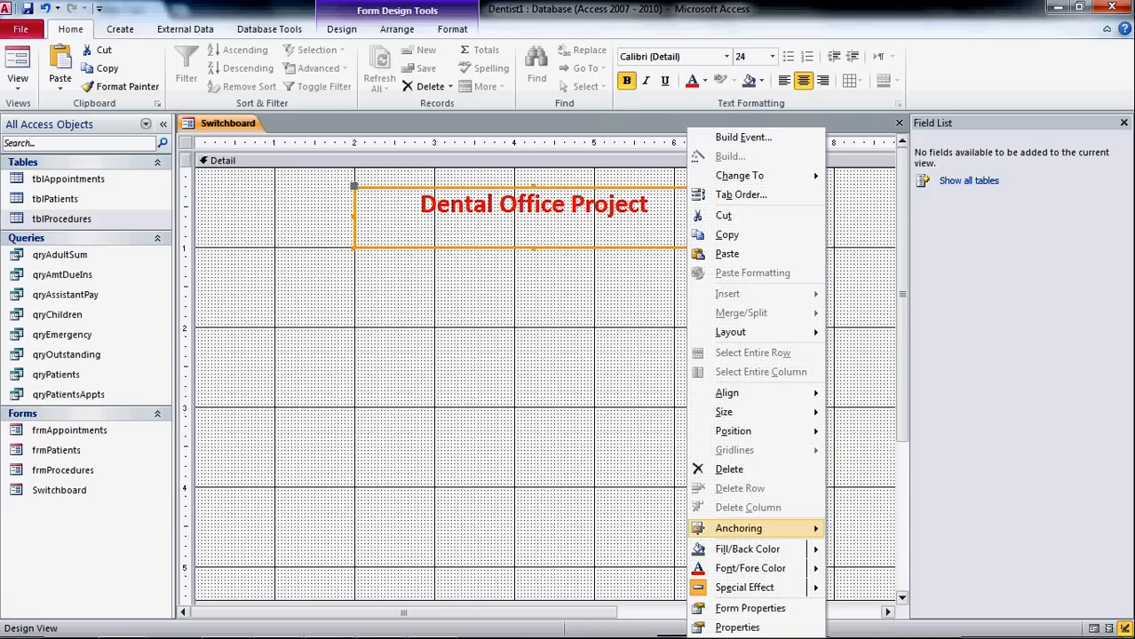
mouse_move(750, 549)
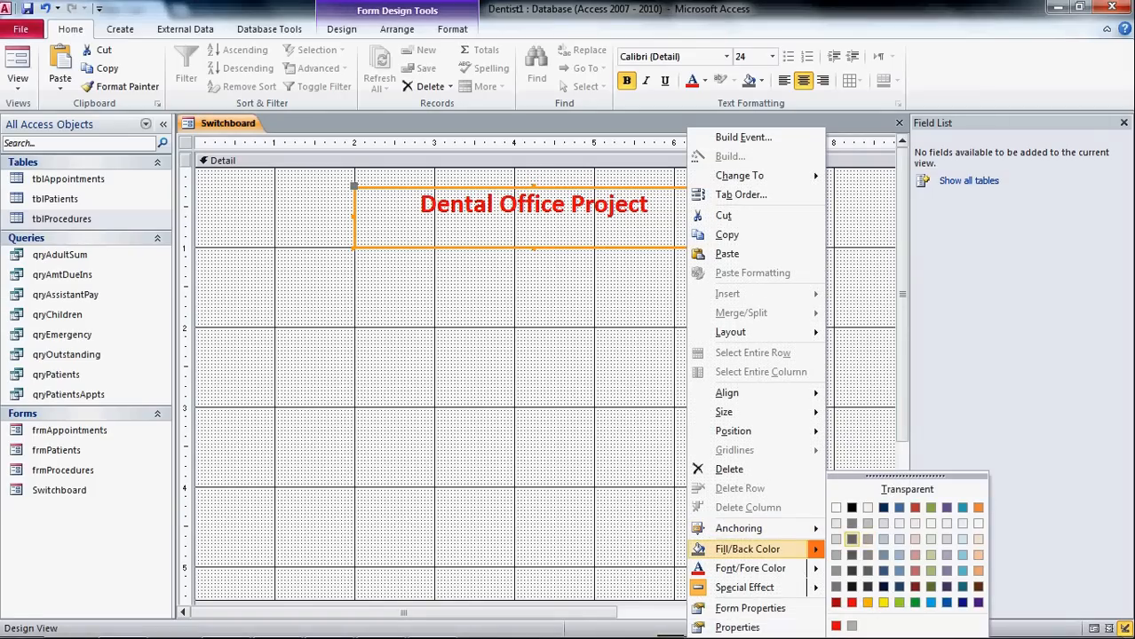
click(835, 555)
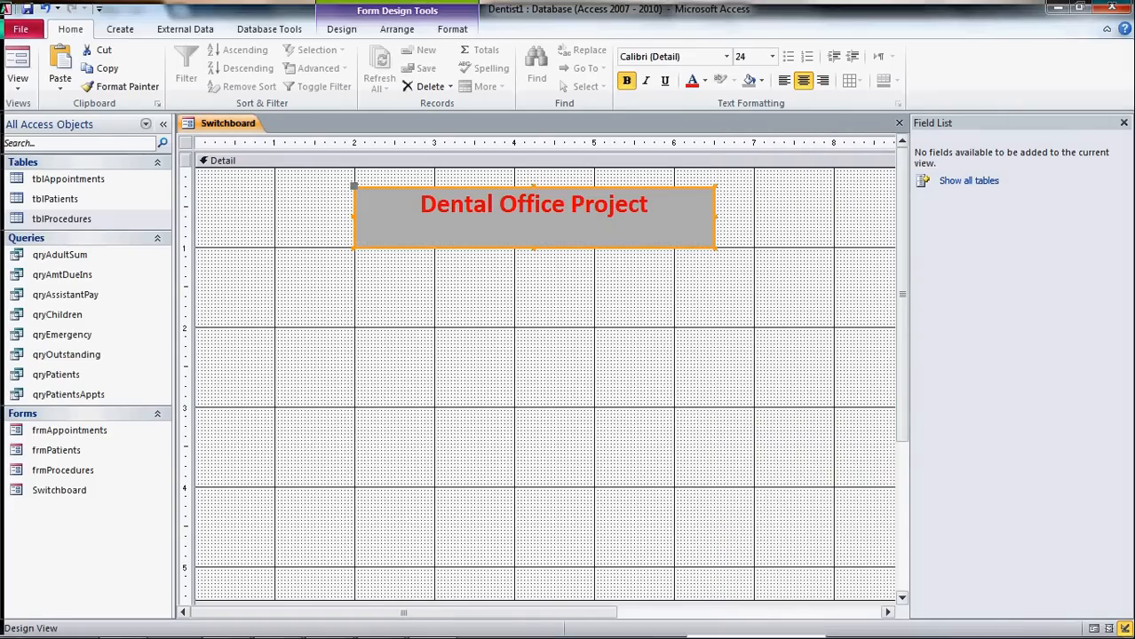
click(764, 426)
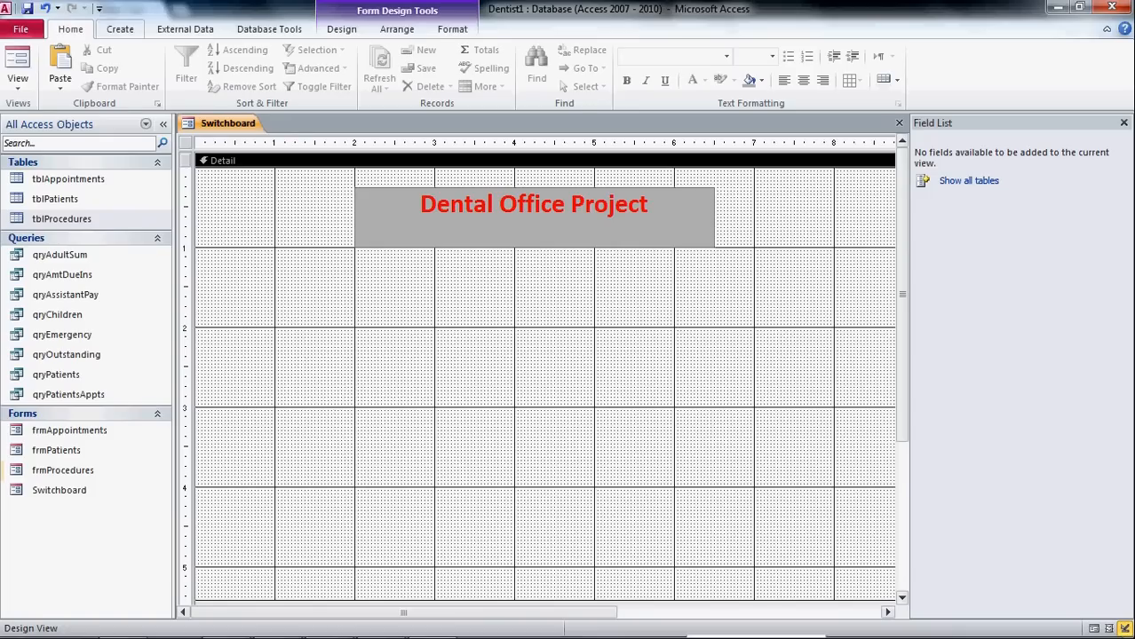
click(120, 29)
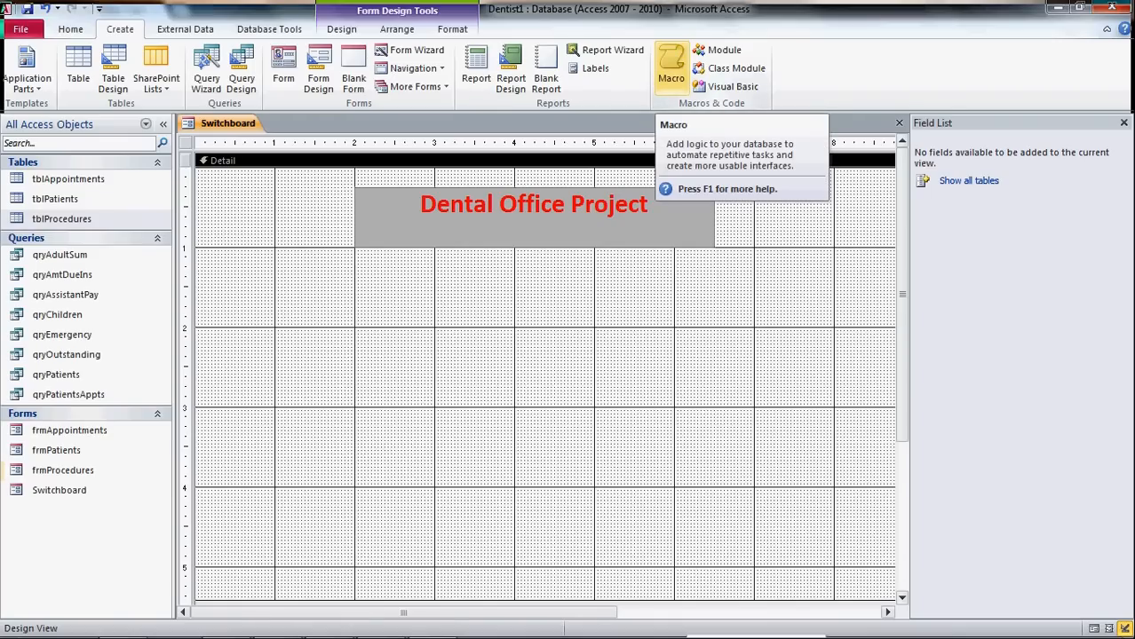
- Create a new blank macro and scroll through the Add New Action list
click(671, 67)
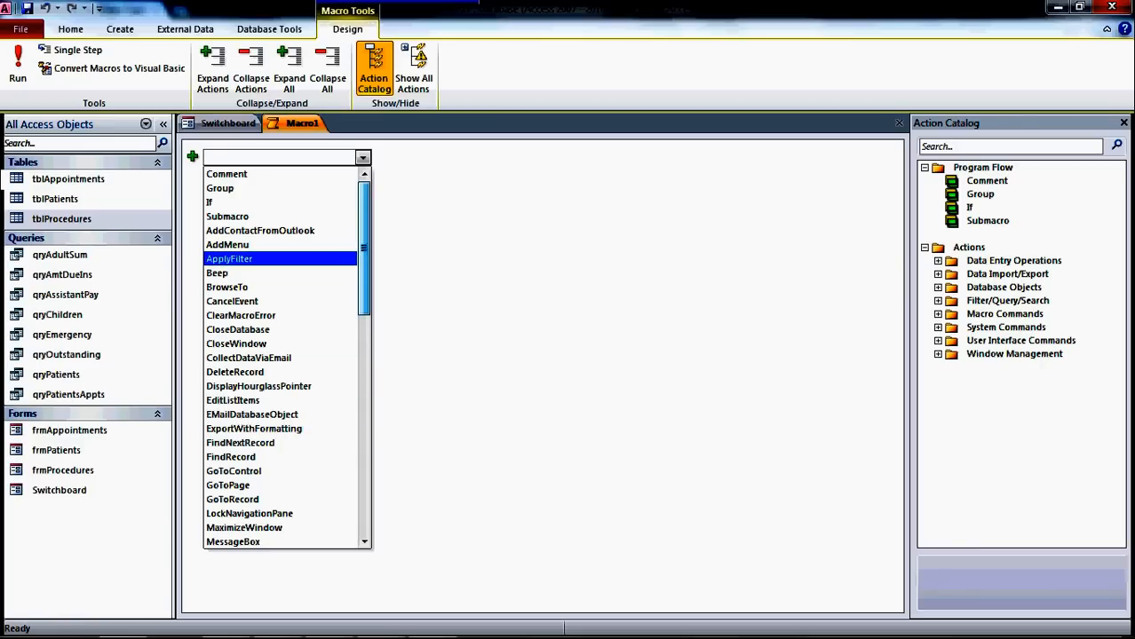
scroll(279, 355, down, 7)
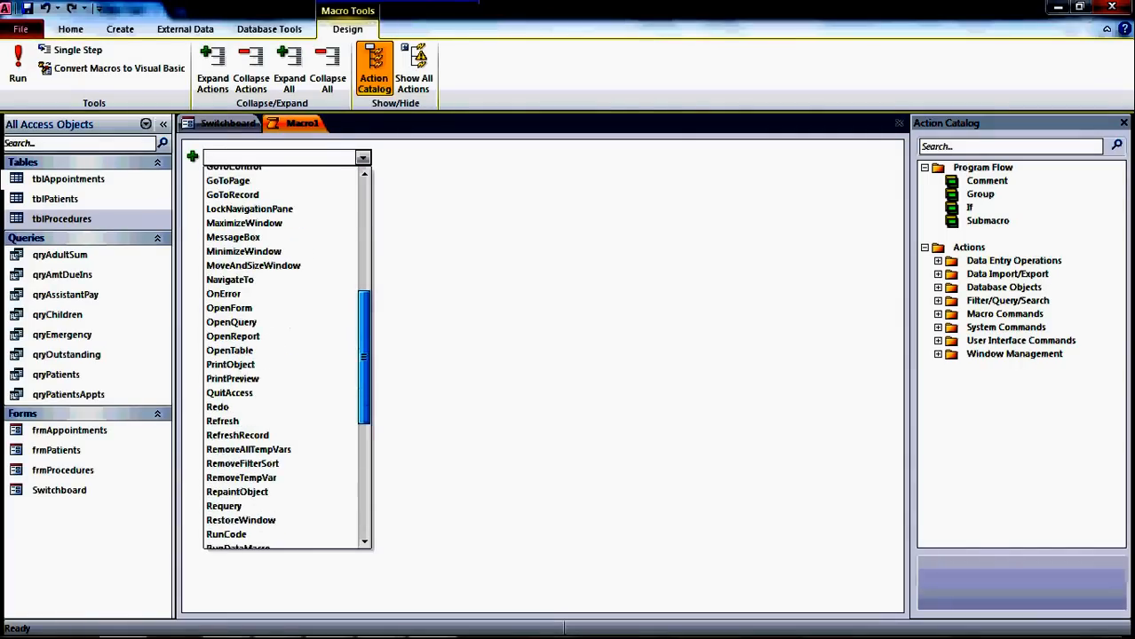
scroll(284, 355, down, 6)
scroll(284, 355, down, 2)
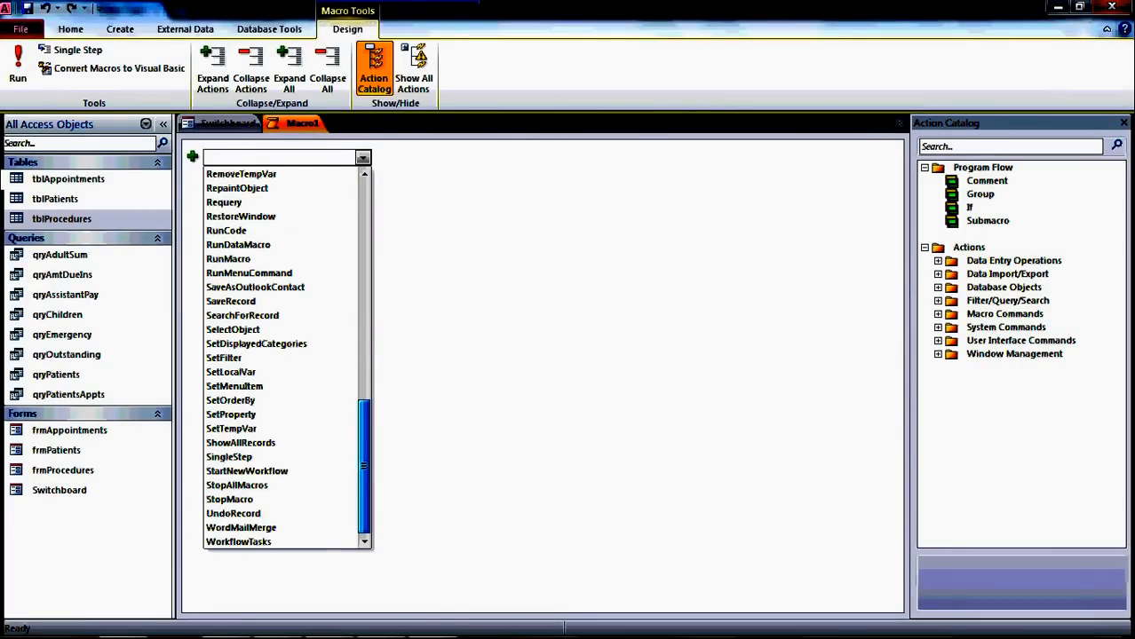
scroll(284, 356, up, 7)
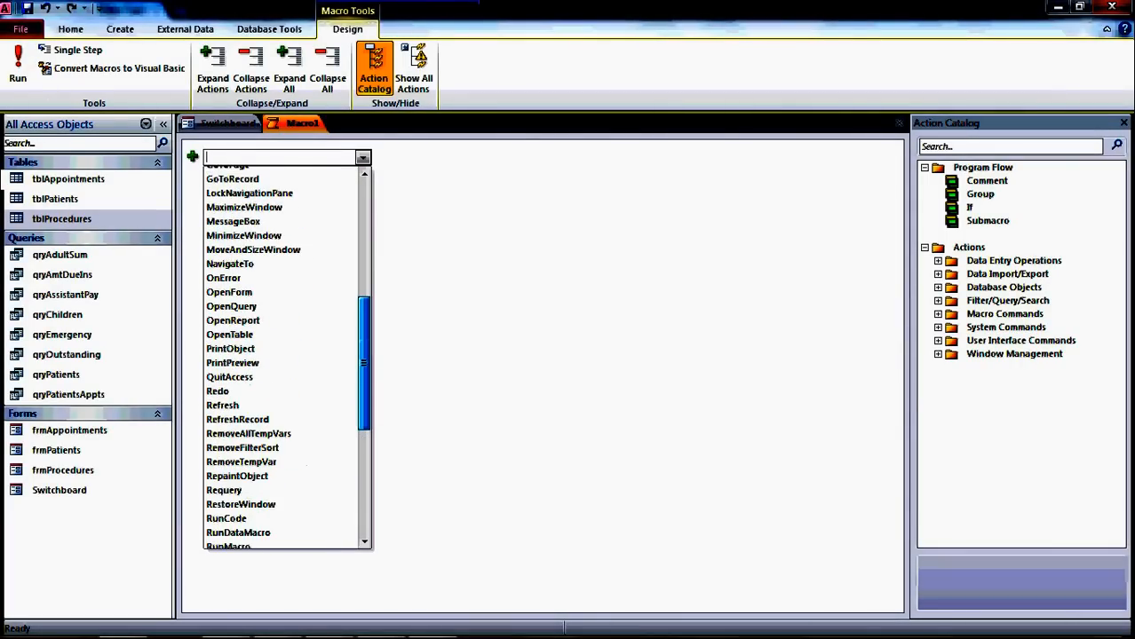
scroll(285, 356, up, 4)
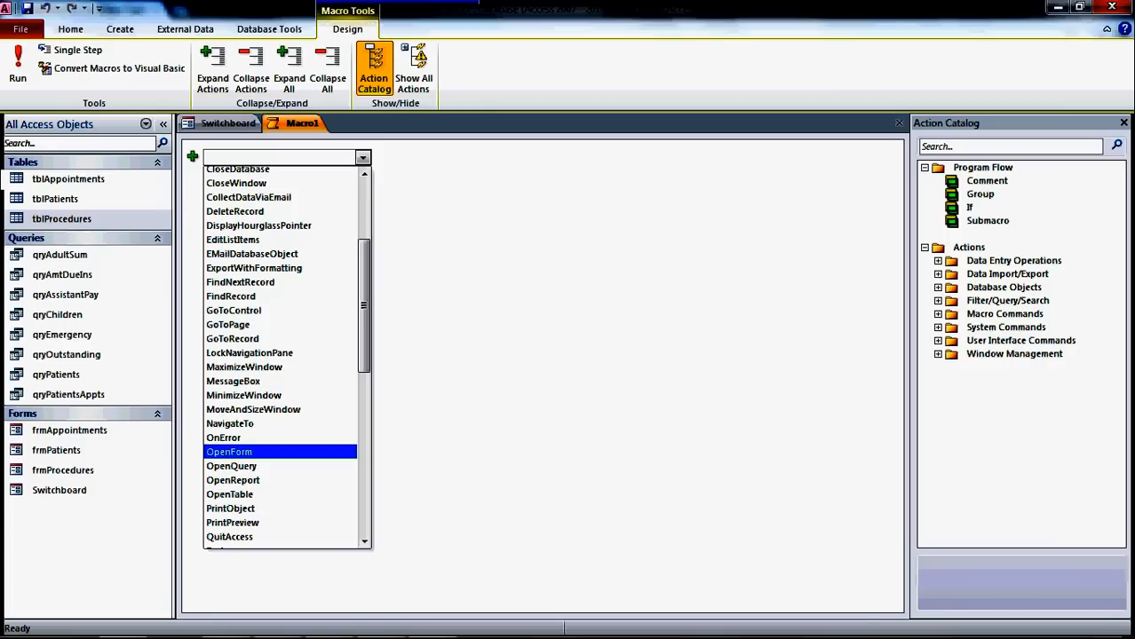
- Add an OpenForm action opening frmAppointments with Data Mode set to Add
key(Return)
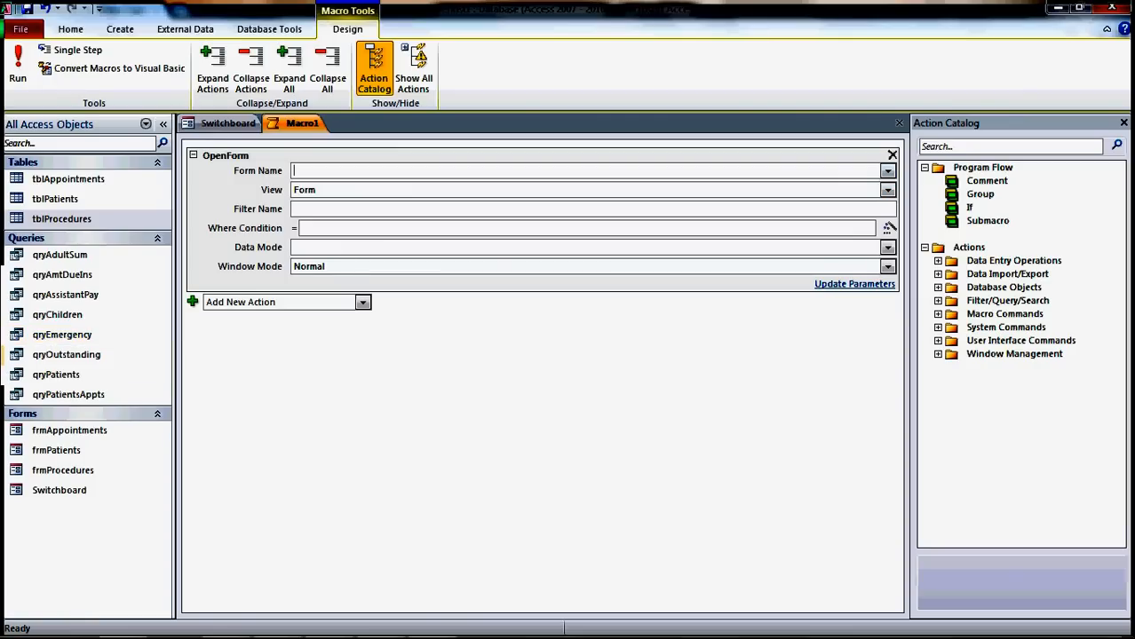
click(888, 171)
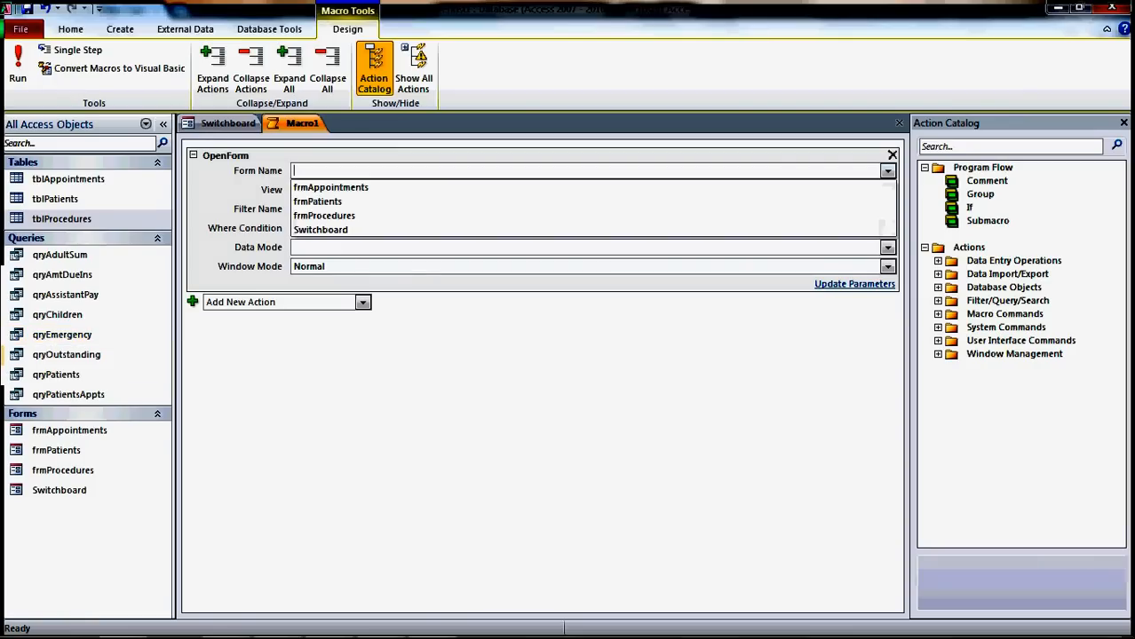
click(347, 188)
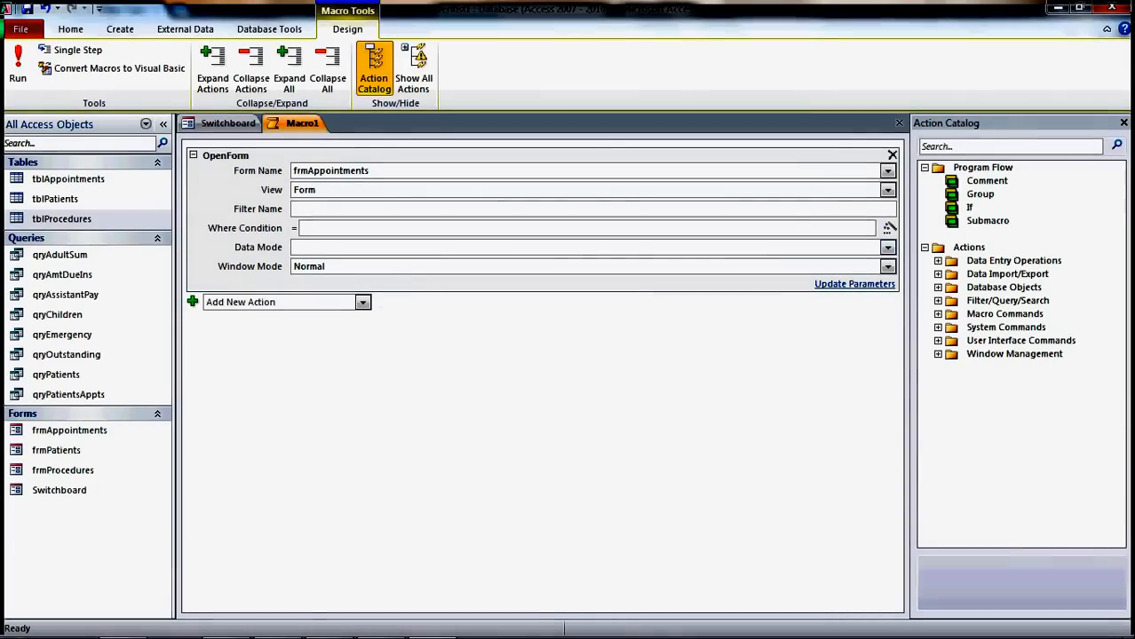
click(888, 248)
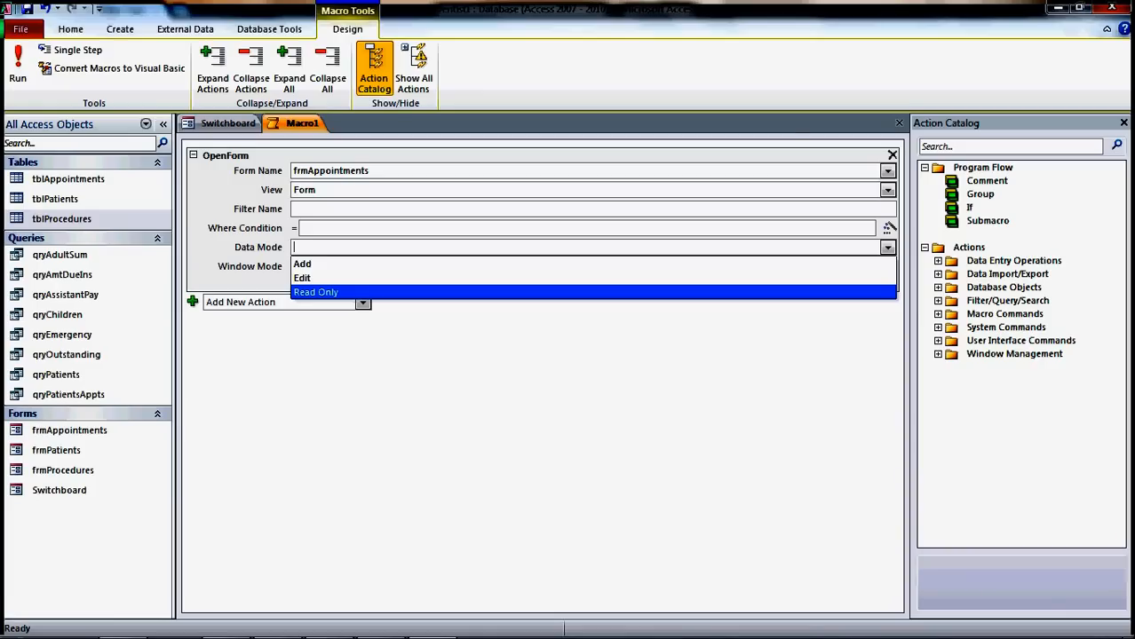
key(Up)
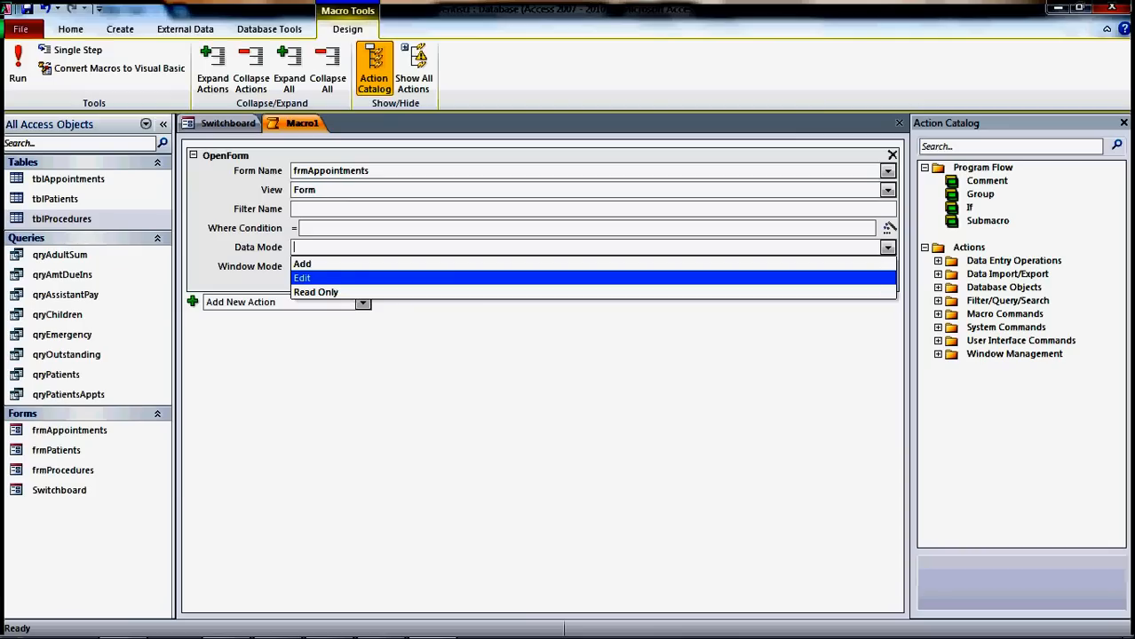
key(Up)
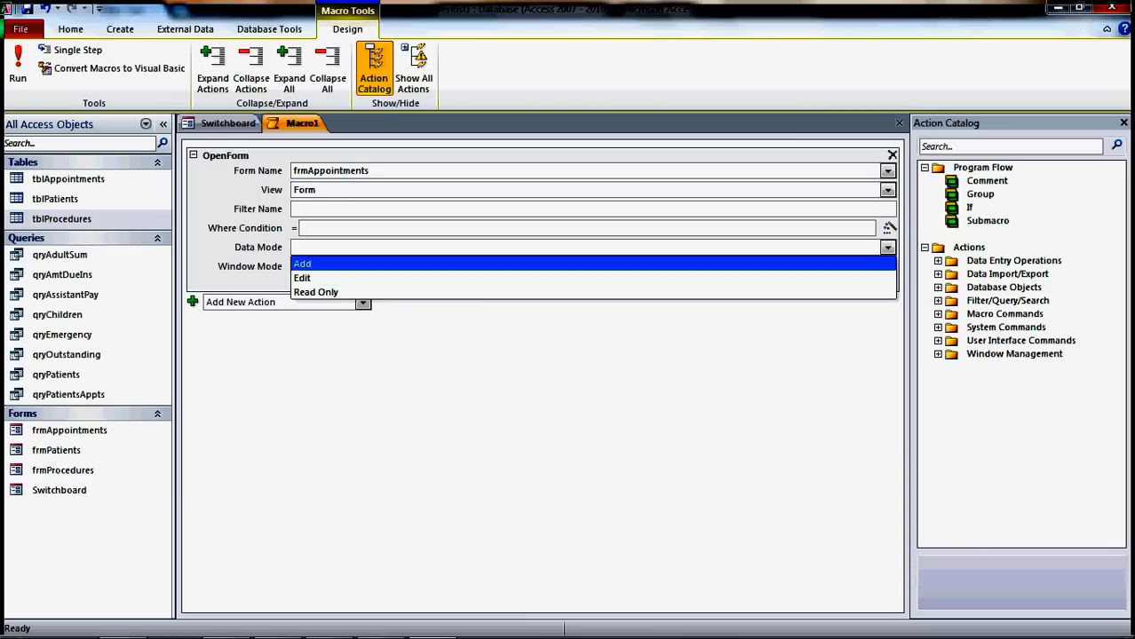
key(Tab)
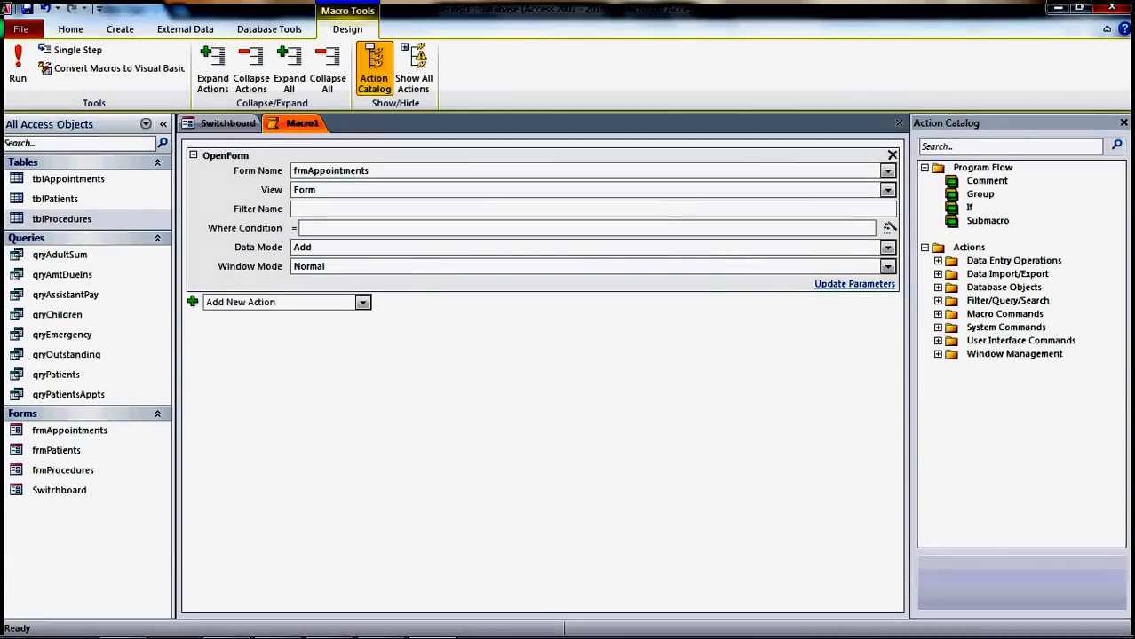
right_click(299, 125)
- Save the macro as 'Add New Appts' and close it
click(334, 136)
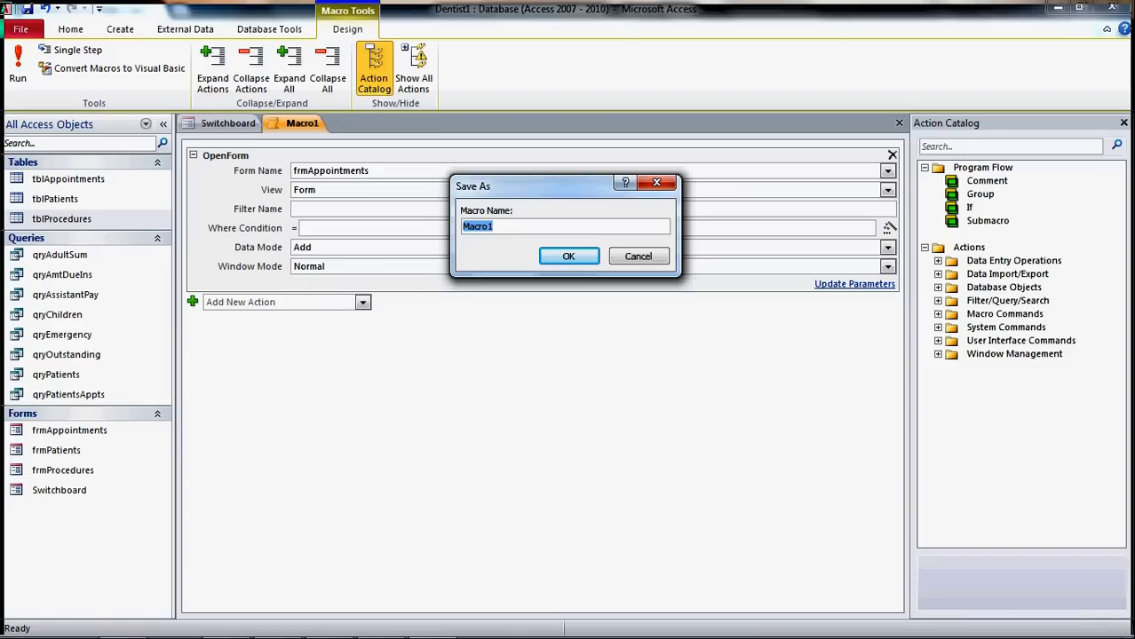
text(Add New Appts)
key(Return)
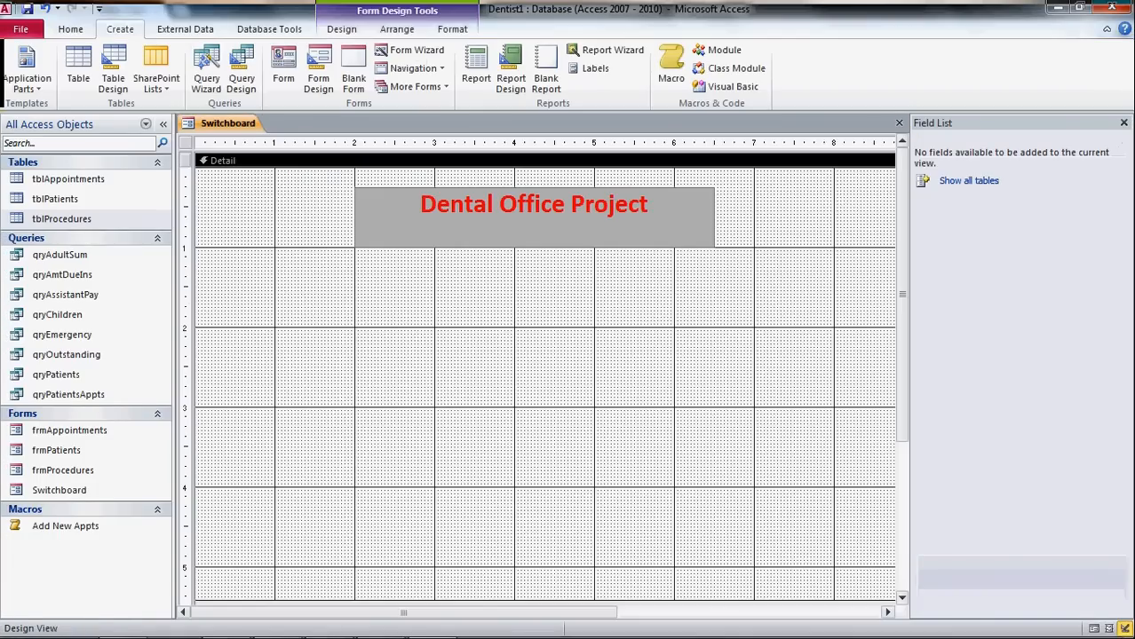
click(898, 122)
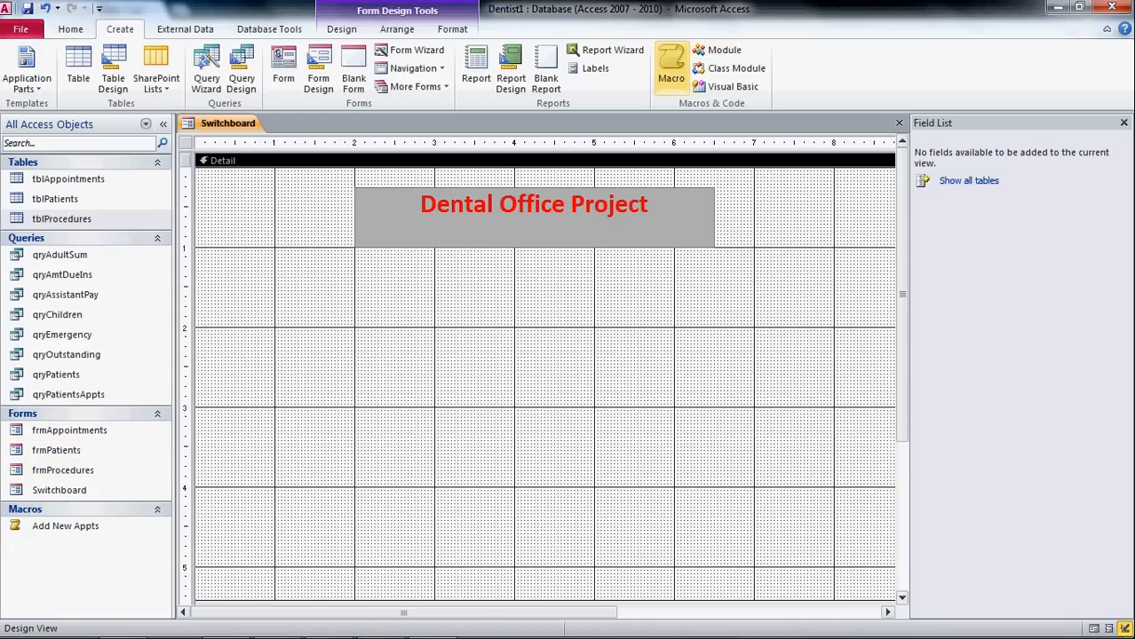
- Create a new macro with an OpenForm action opening frmPatients in Add data mode
click(671, 66)
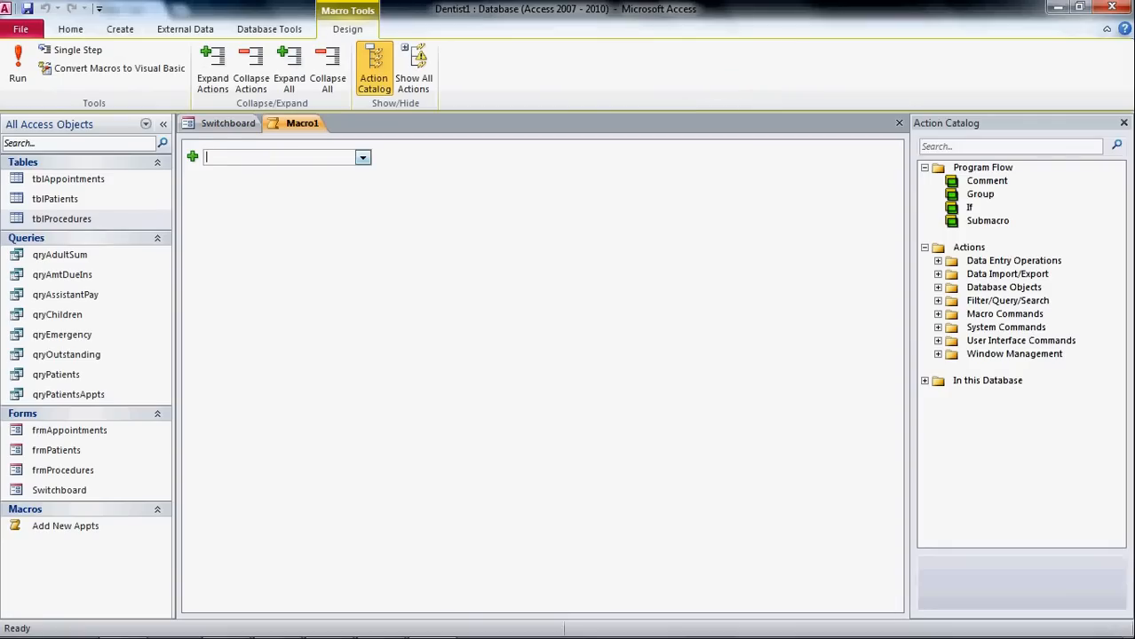
click(364, 157)
drag(364, 246, 364, 334)
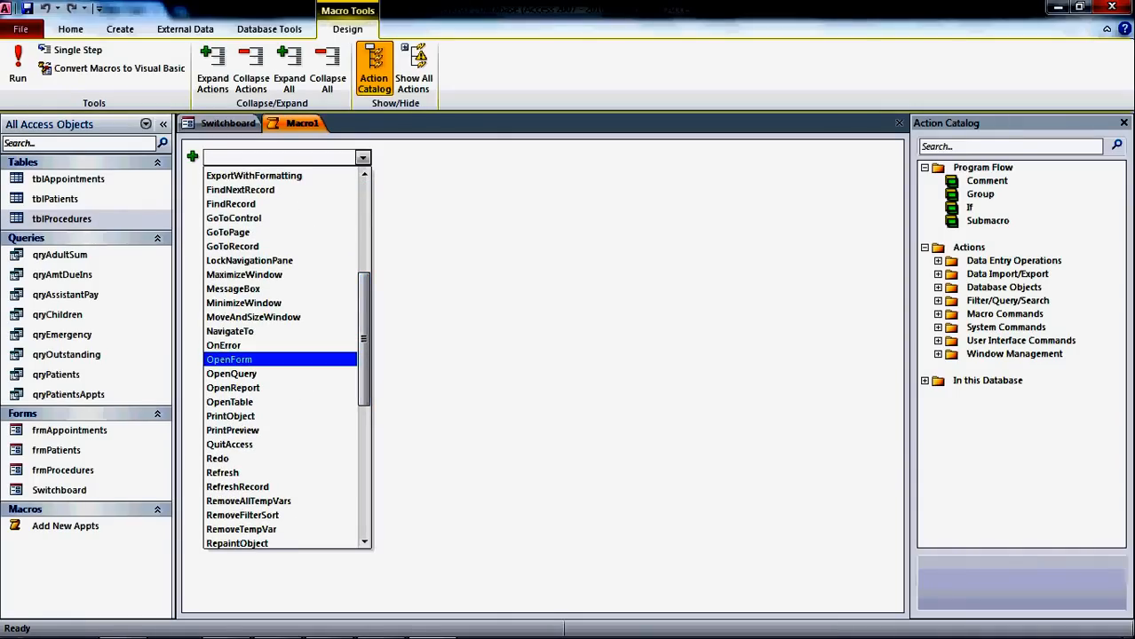
click(229, 369)
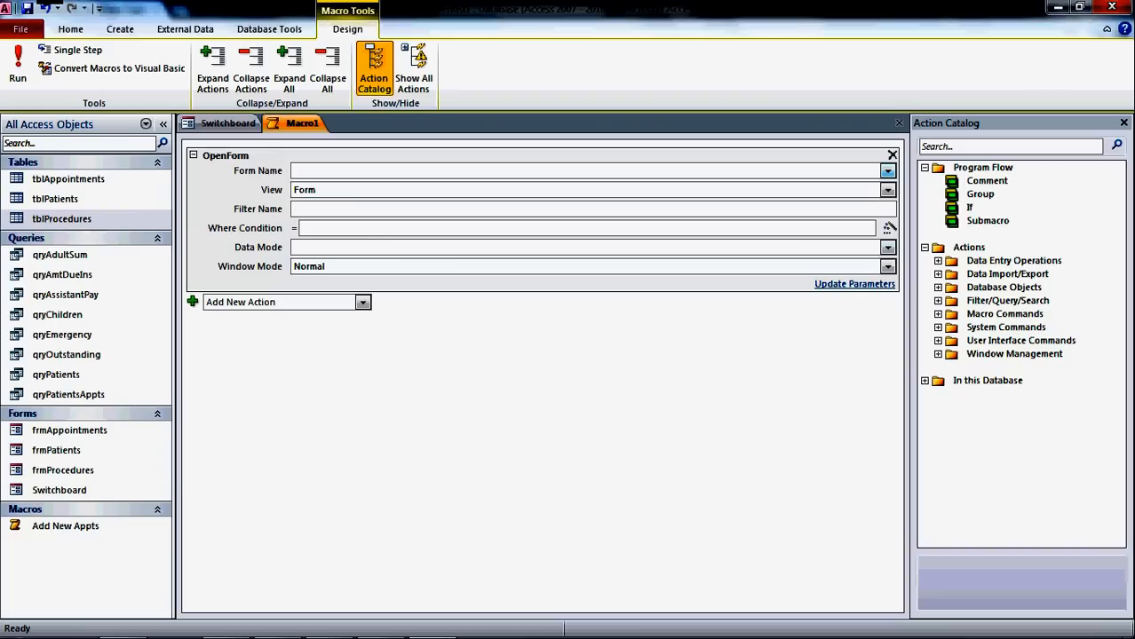
click(888, 172)
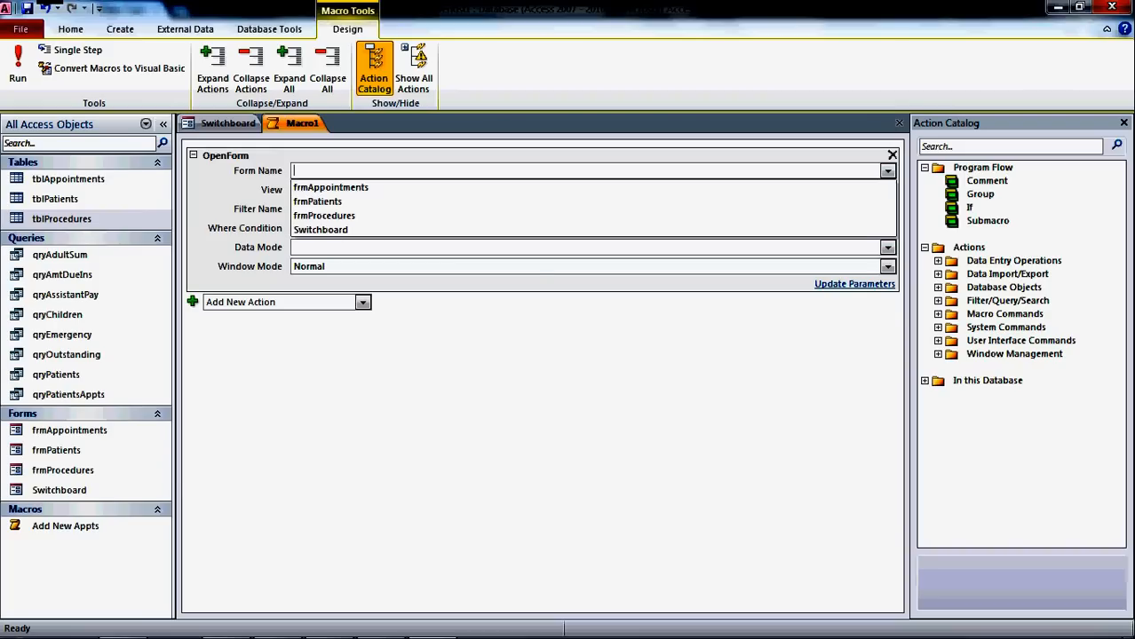
click(593, 201)
click(888, 248)
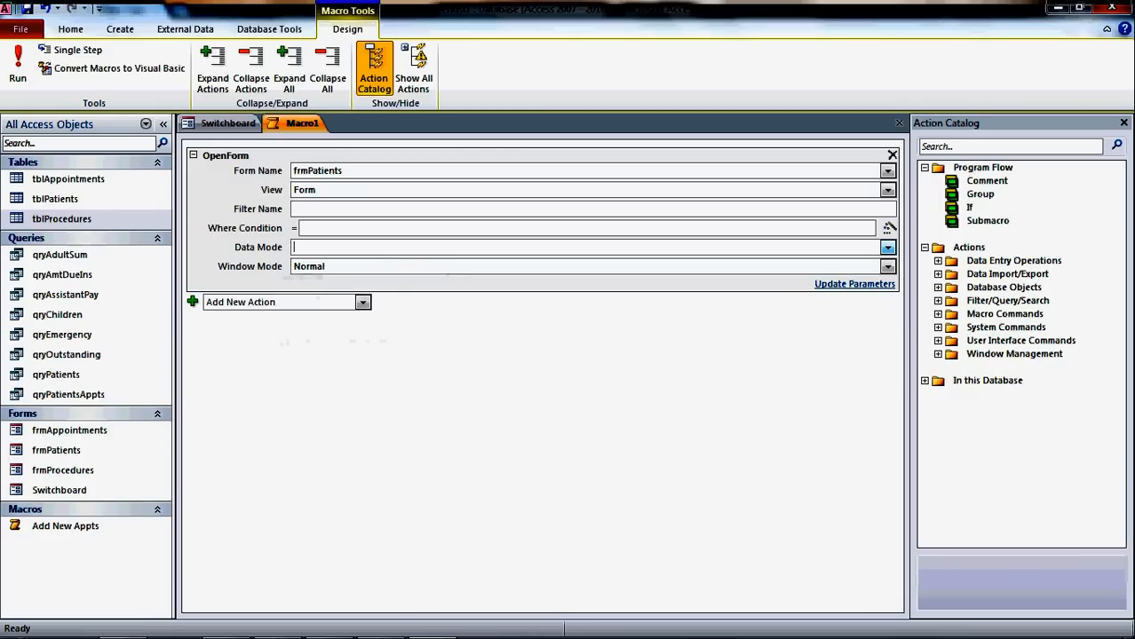
click(888, 248)
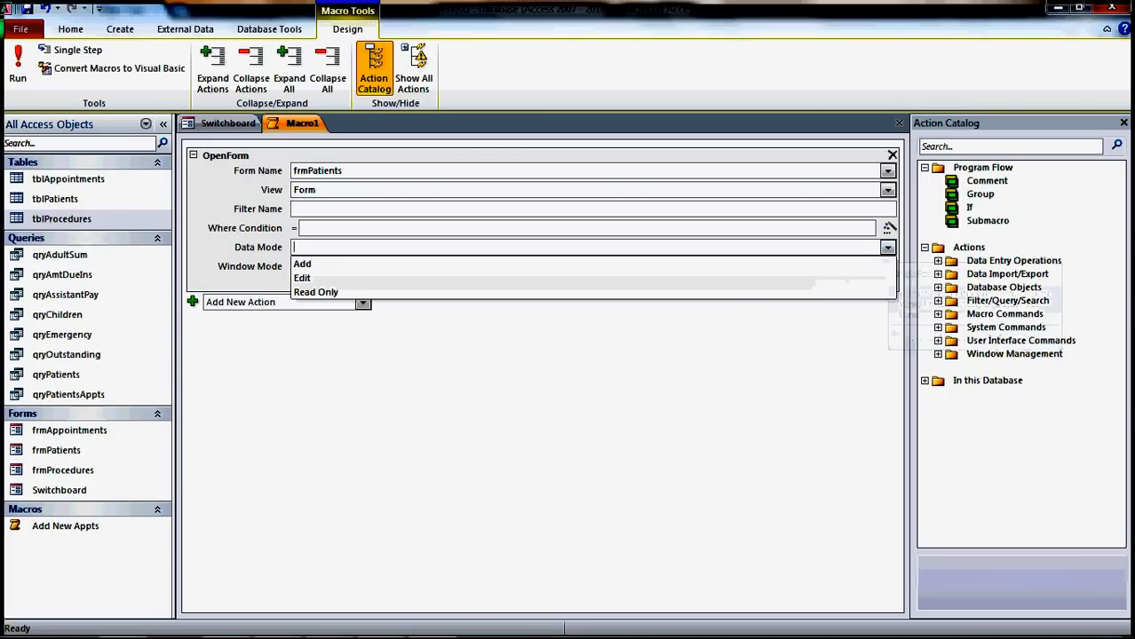
click(593, 264)
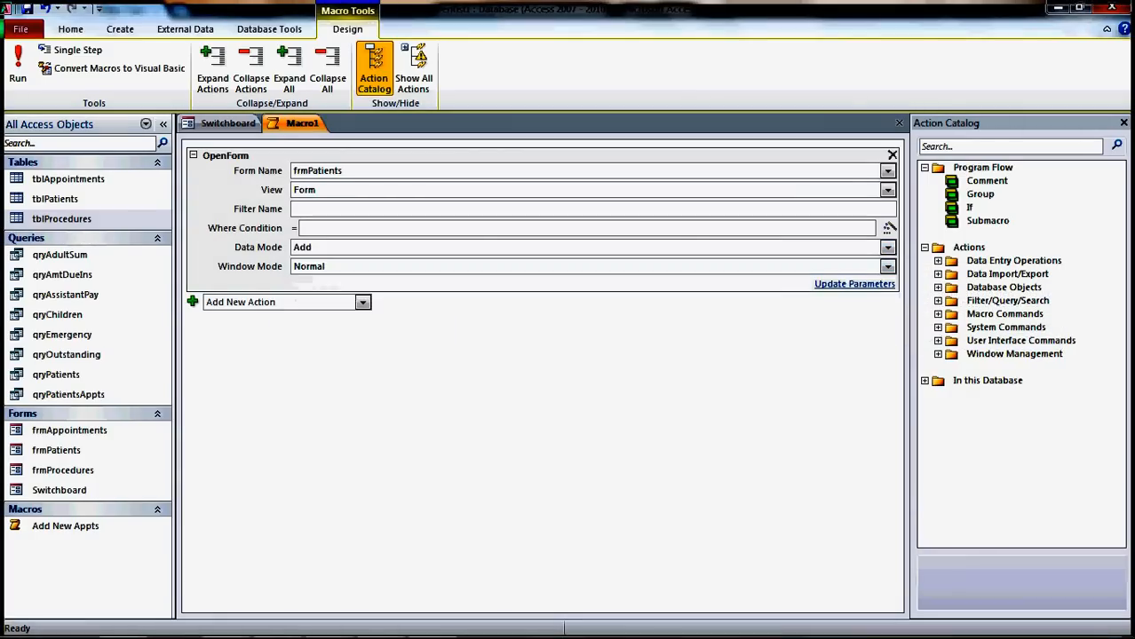
- Close the macro and save it as 'Add New Patients'
click(898, 122)
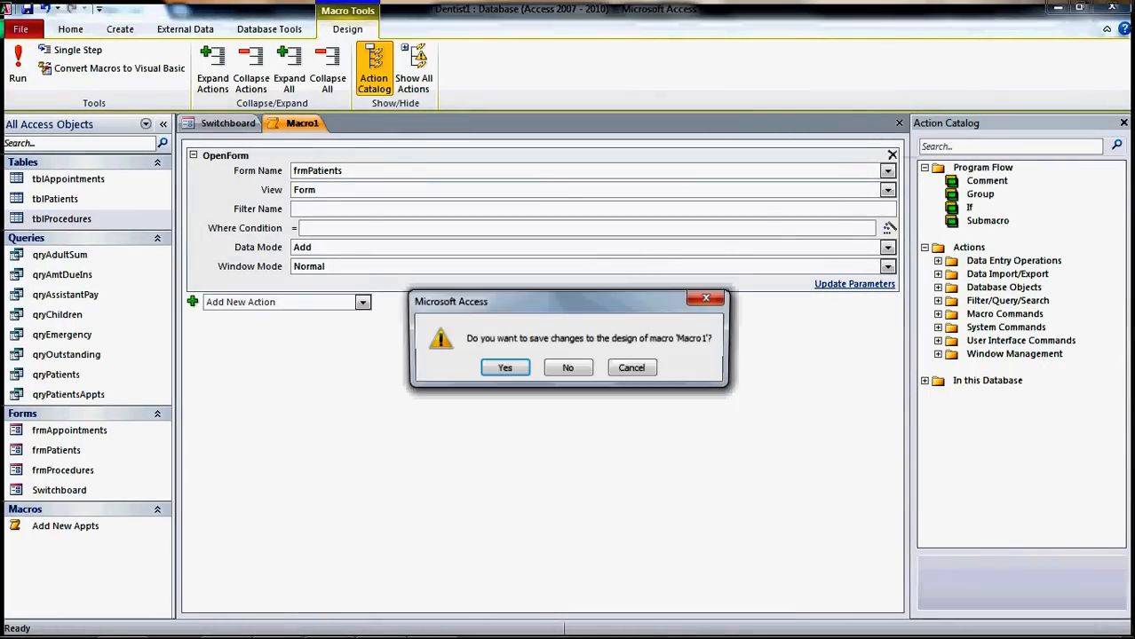
click(502, 369)
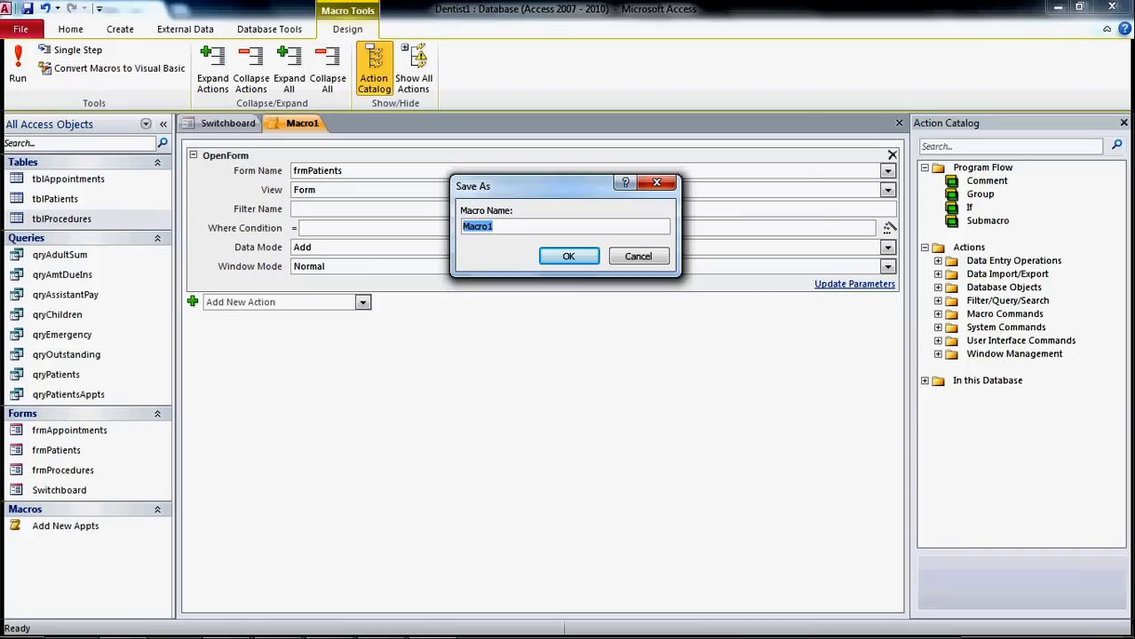
text(Add New Patients)
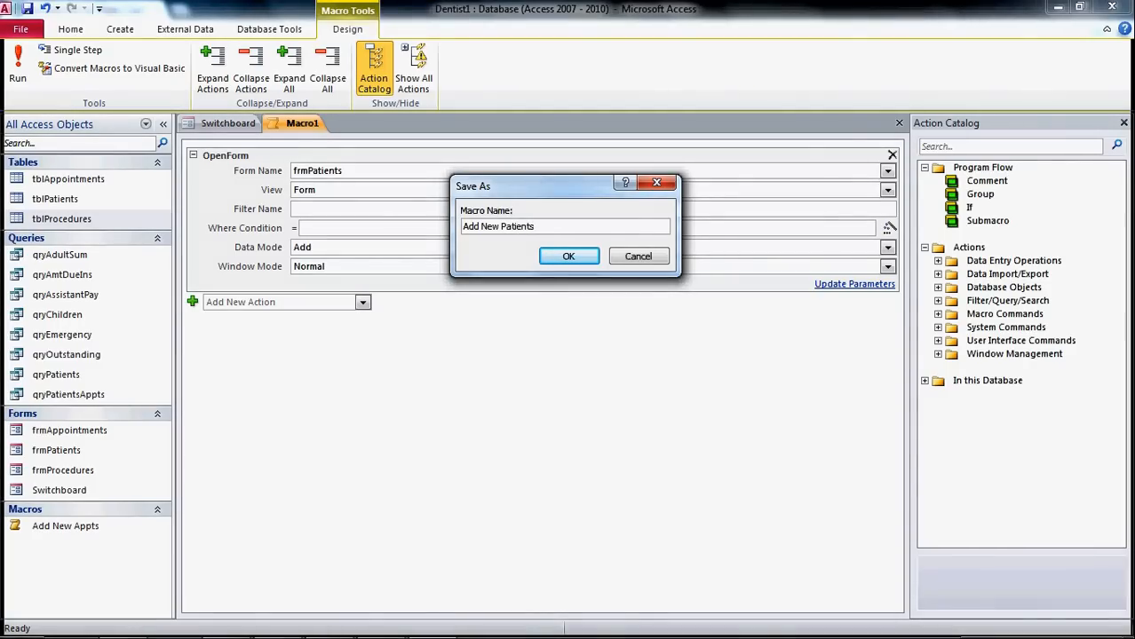
key(Return)
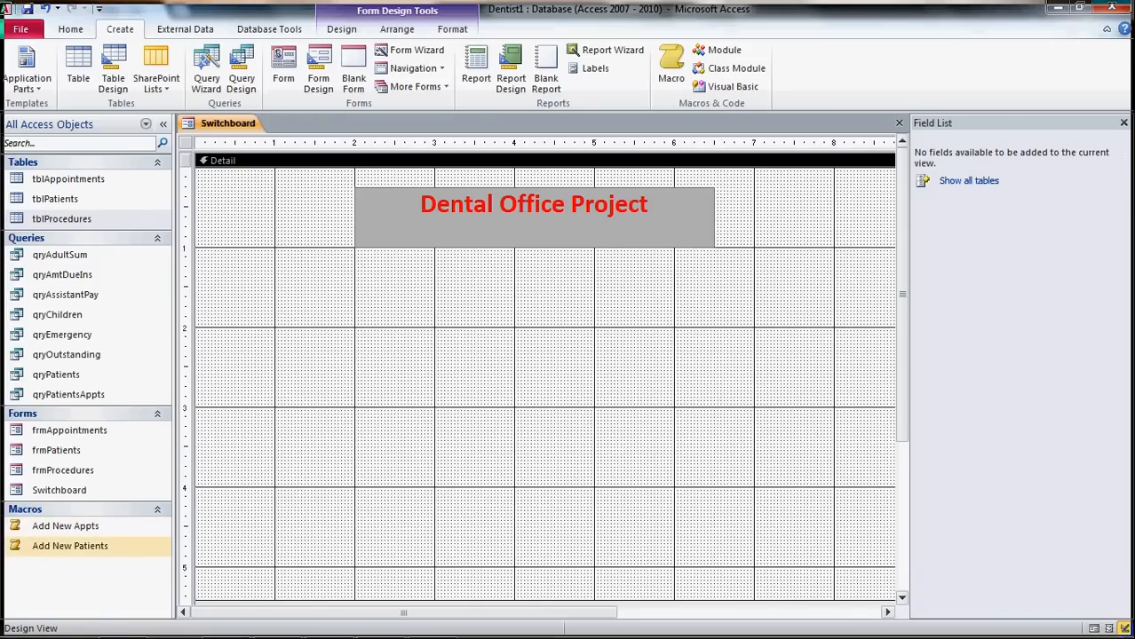
- Create a new macro with an OpenForm action opening frmProcedures in Add data mode
click(671, 62)
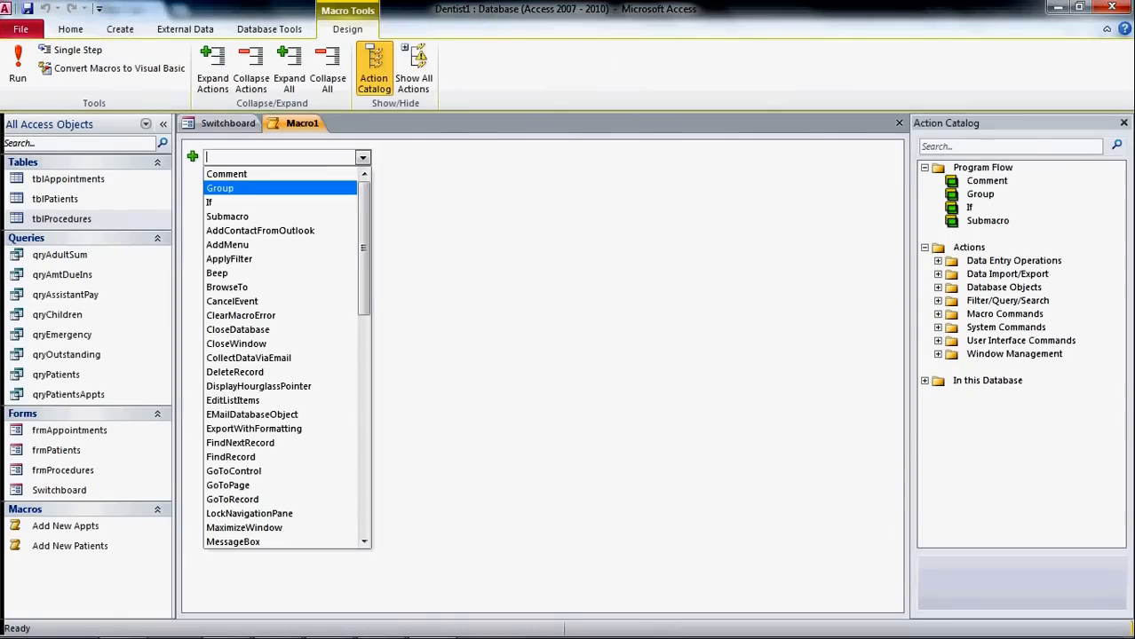
drag(363, 249, 363, 302)
drag(364, 316, 364, 337)
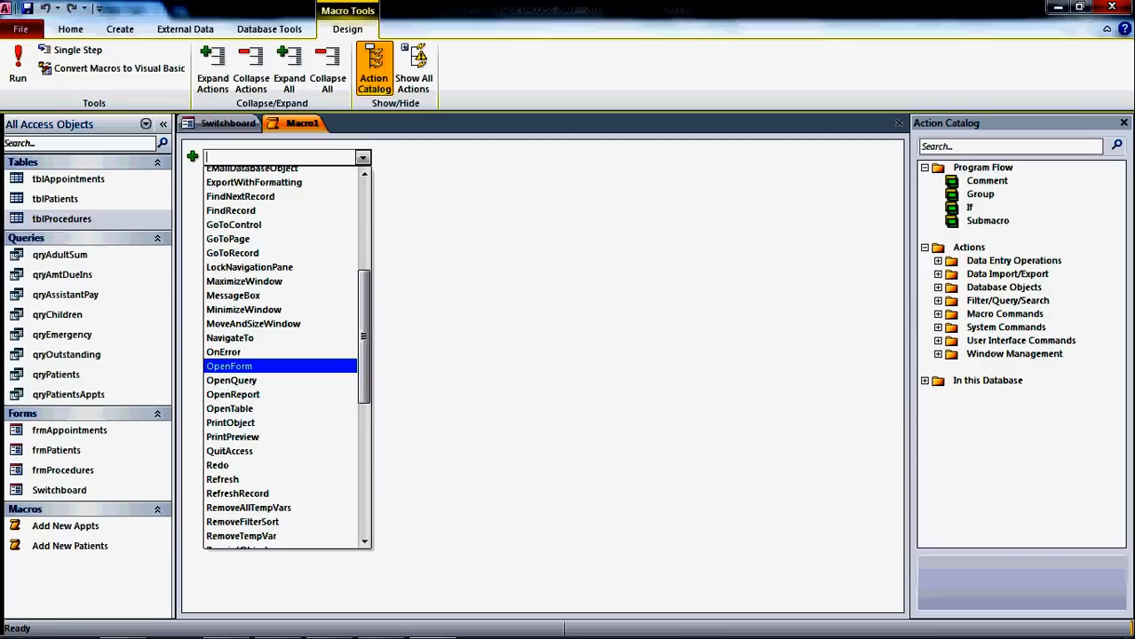
click(229, 366)
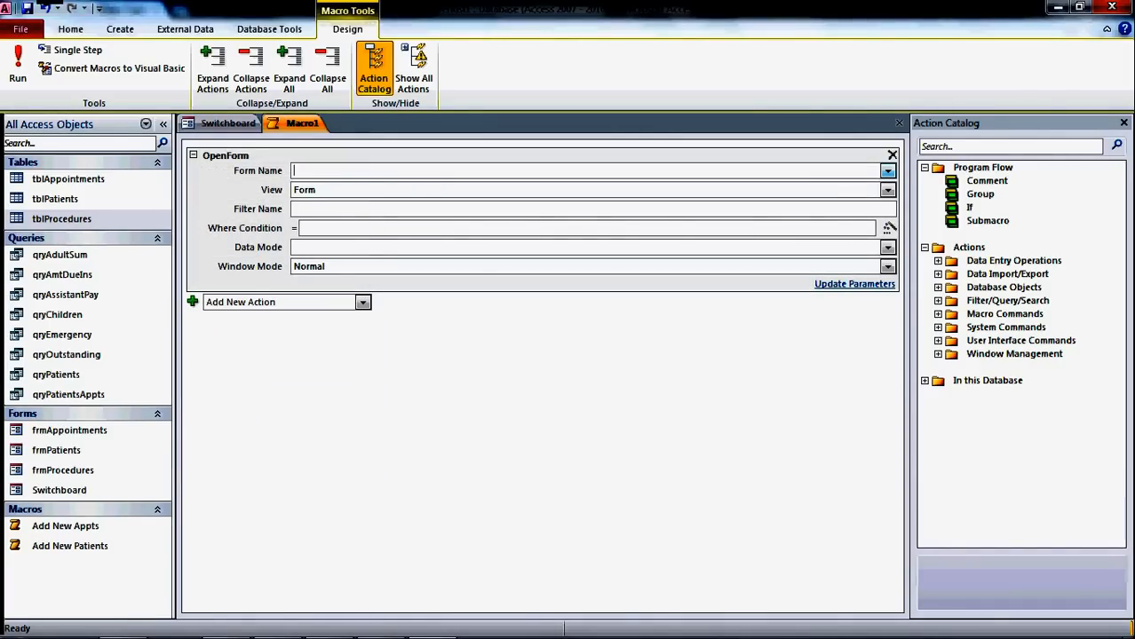
click(888, 171)
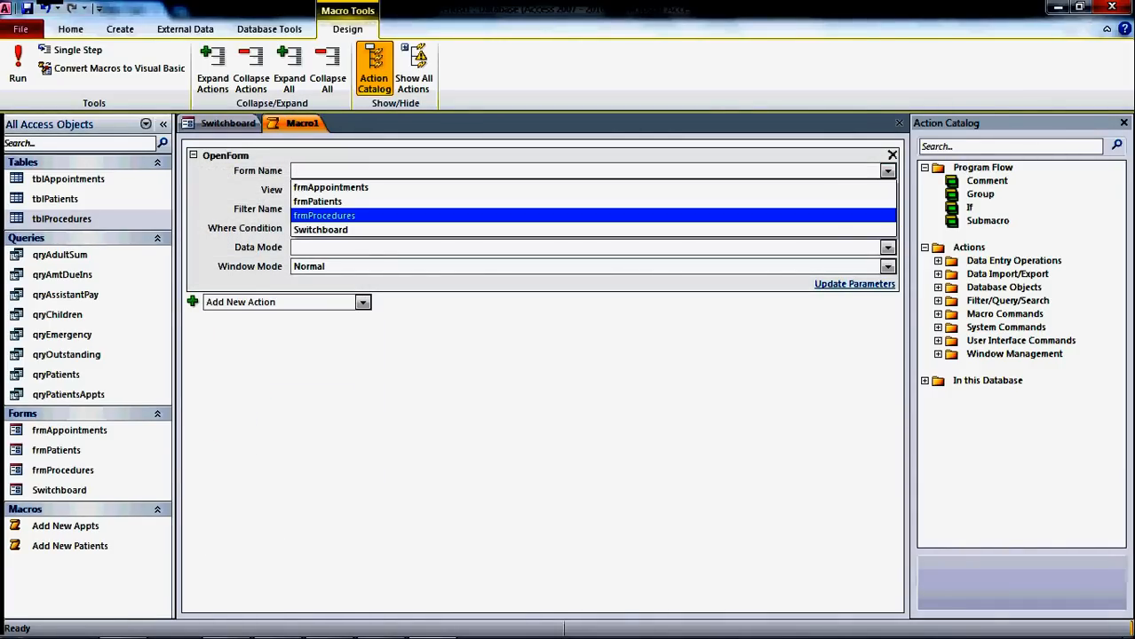
click(852, 216)
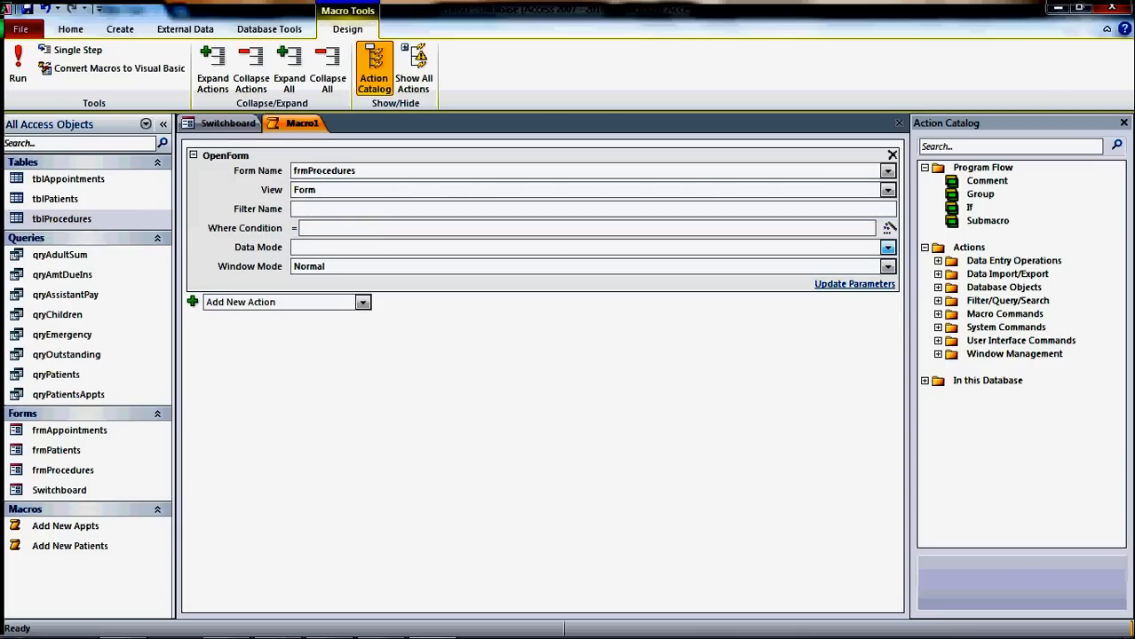
click(887, 248)
click(314, 265)
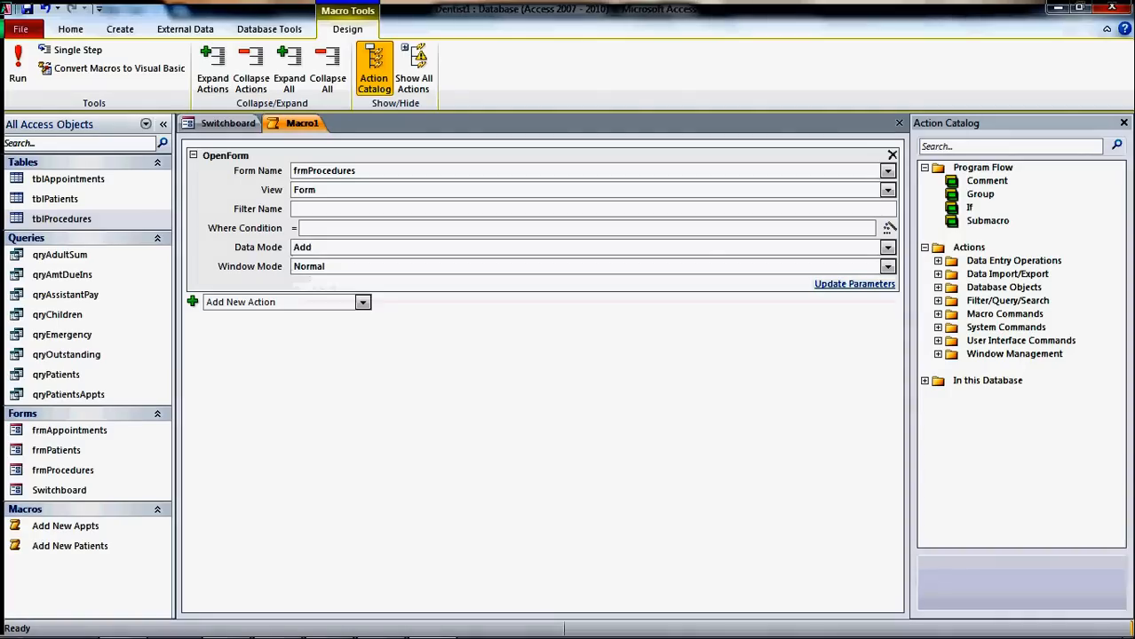
- Close the macro and save it as 'Add New Procedures'
click(898, 124)
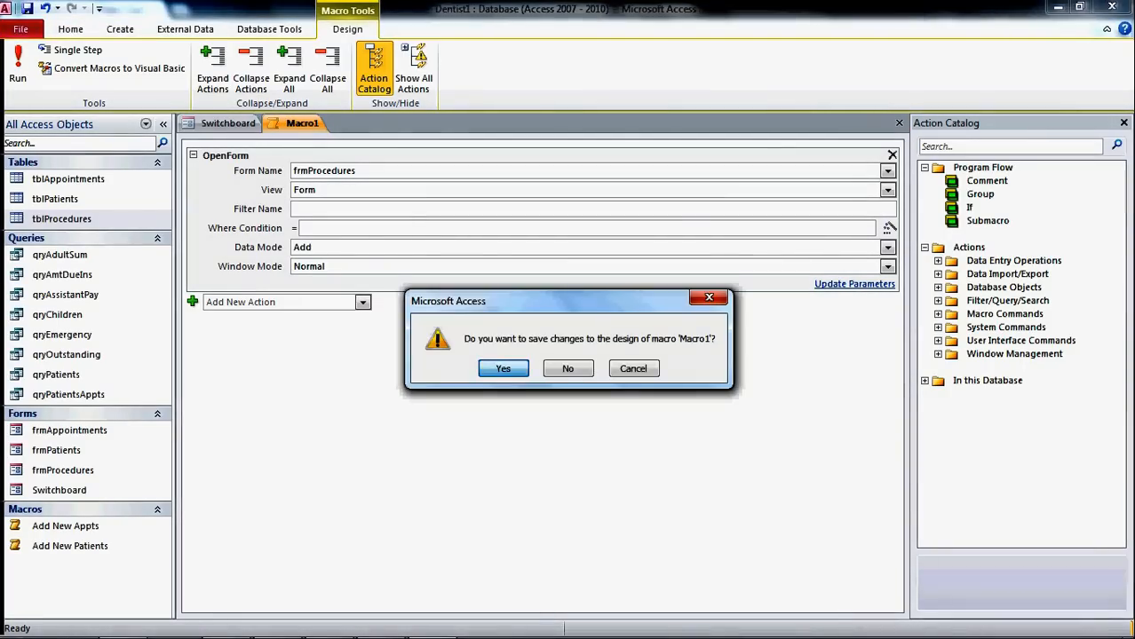
click(504, 368)
text(Add New P)
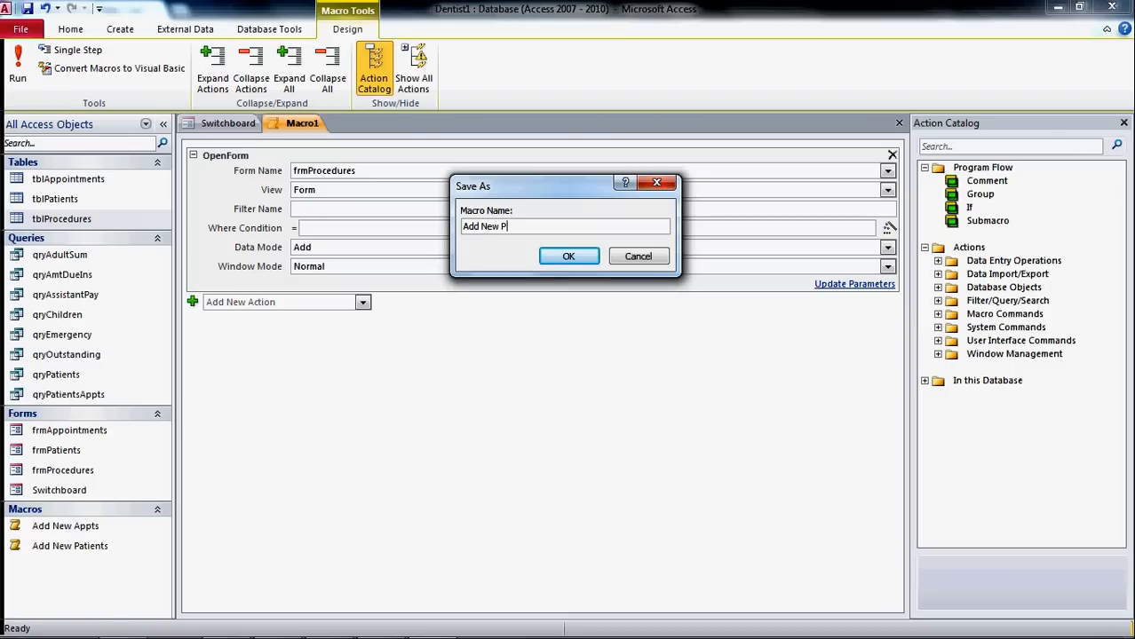
text(rocedures)
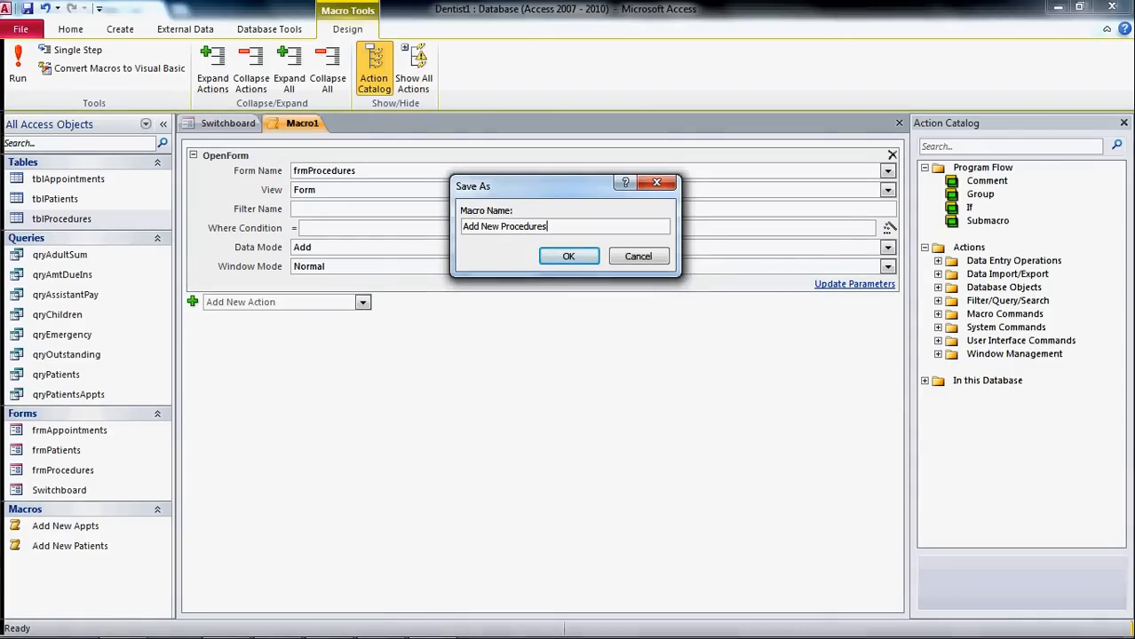
key(Return)
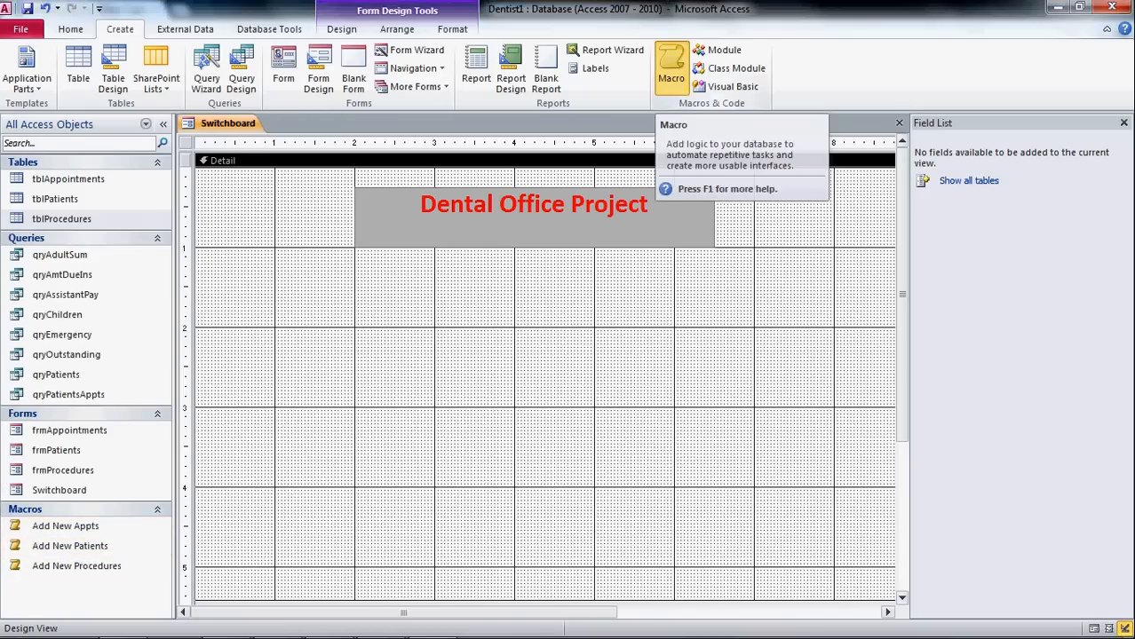
click(671, 66)
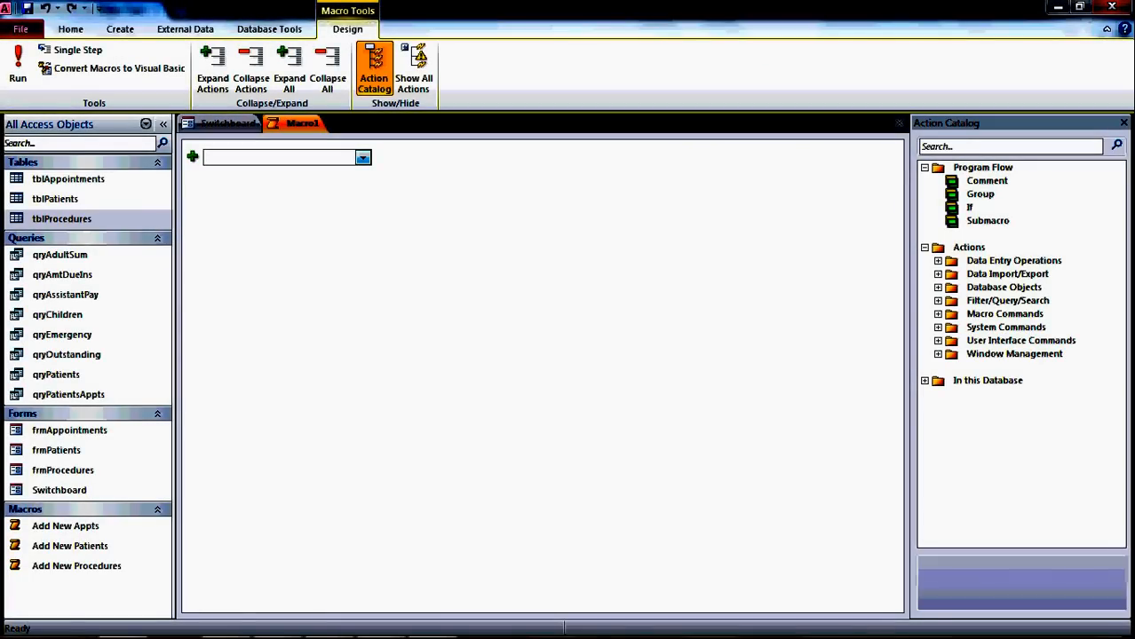
- Give the new macro a CloseDatabase action and save it as 'Close the Database'
click(363, 157)
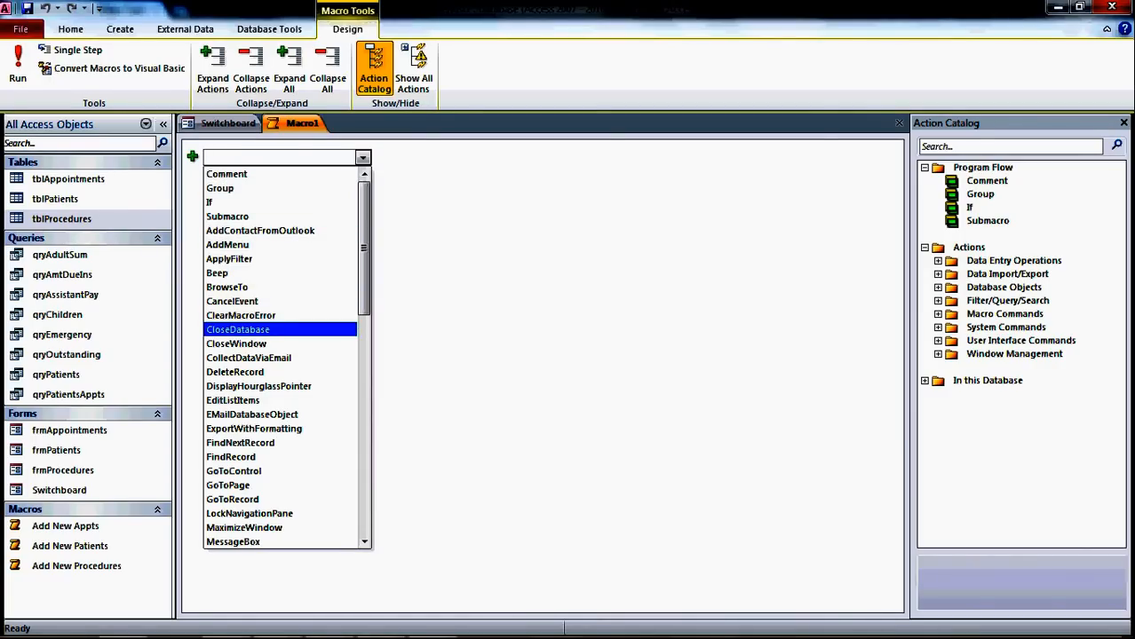
key(Return)
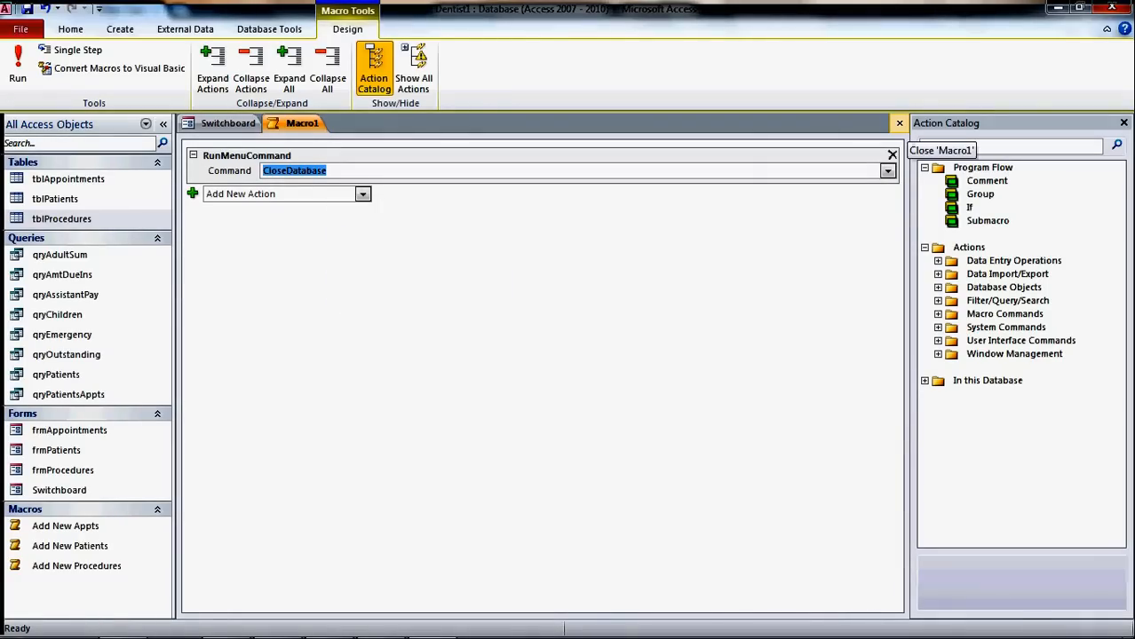
click(898, 123)
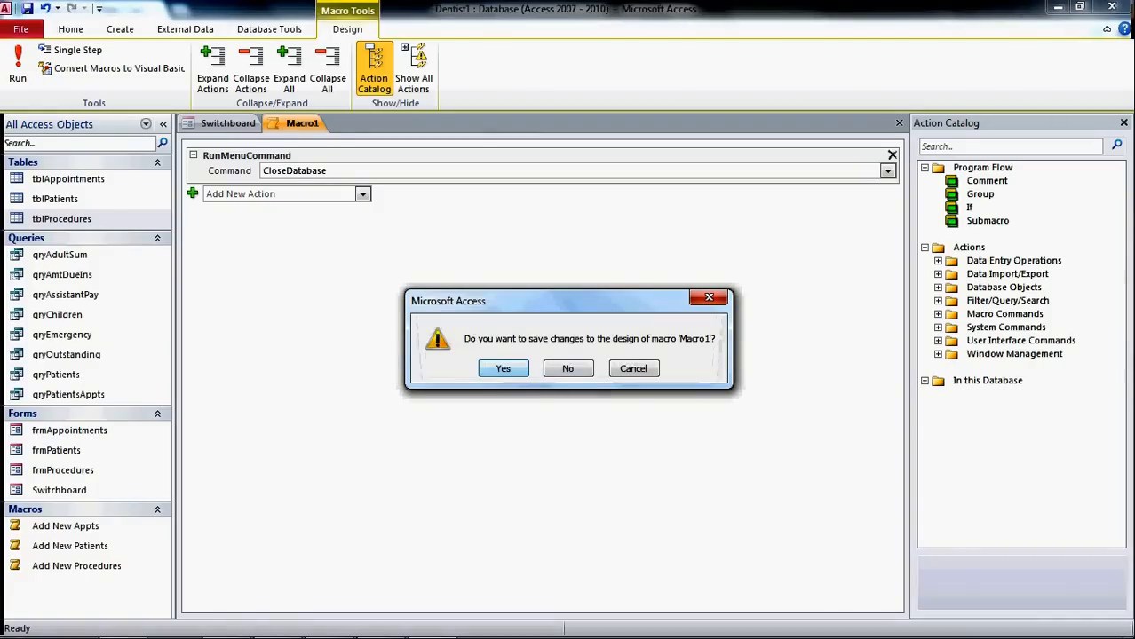
key(Return)
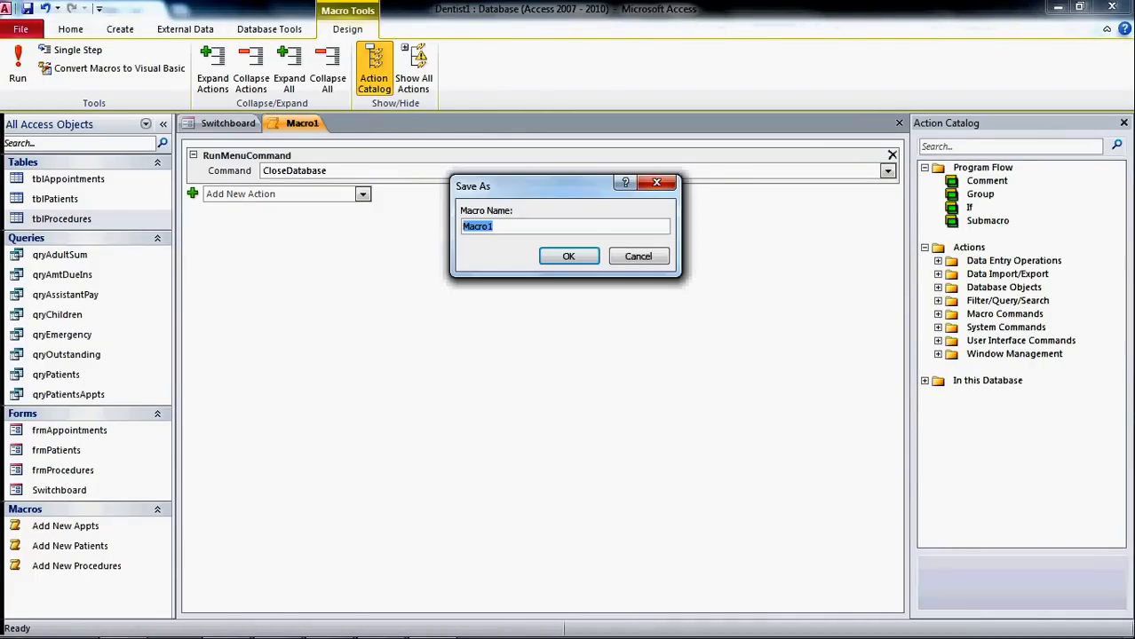
text(Close)
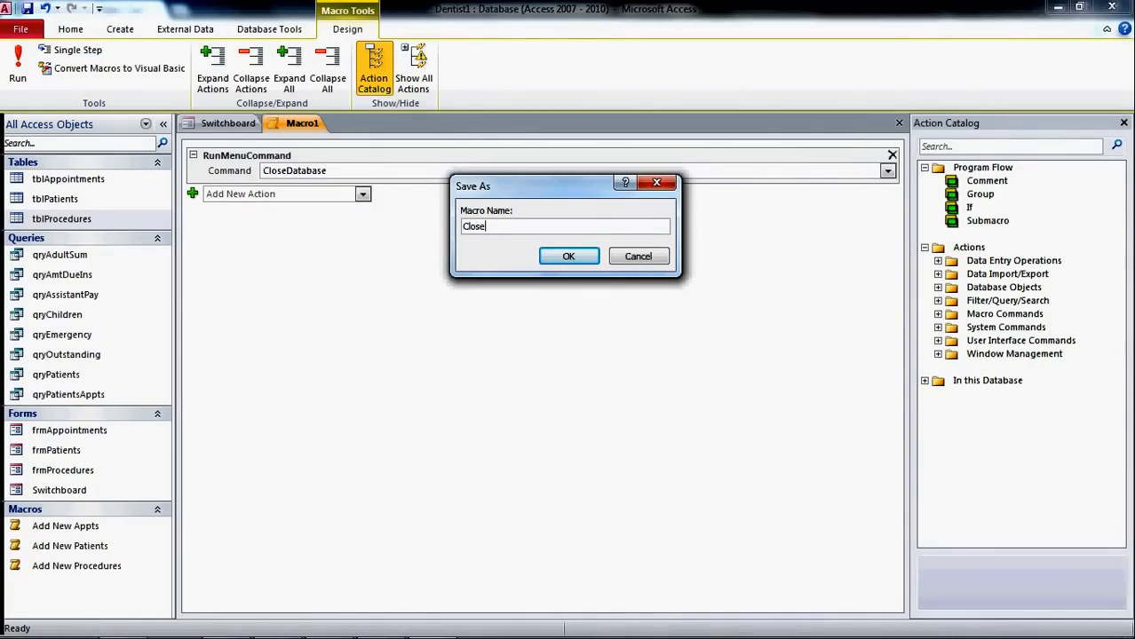
text( the Database)
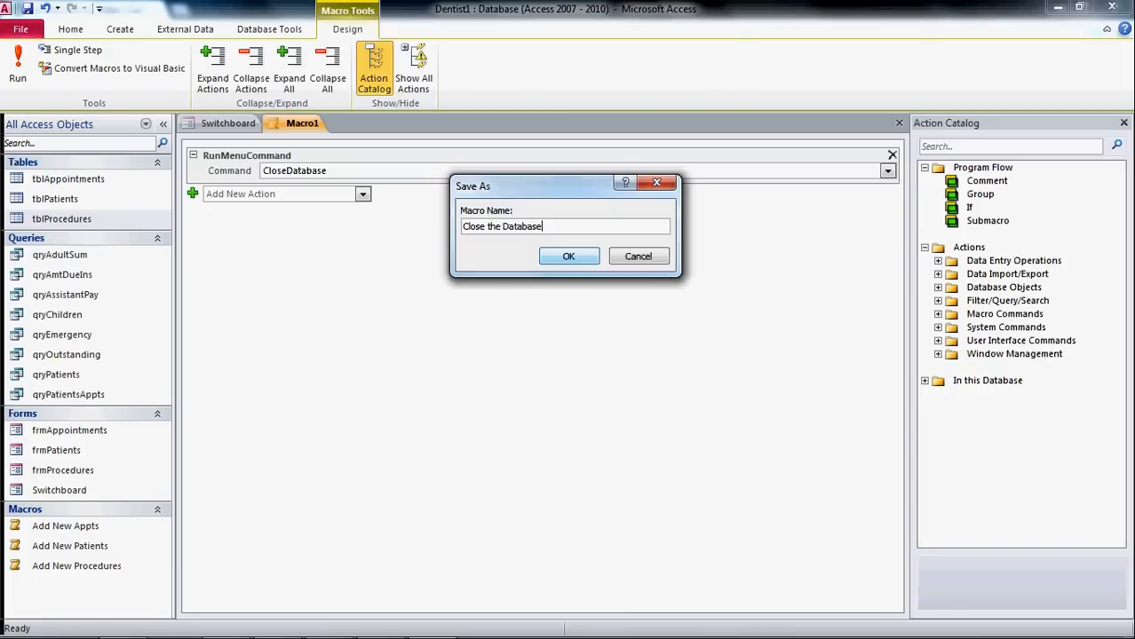
key(Return)
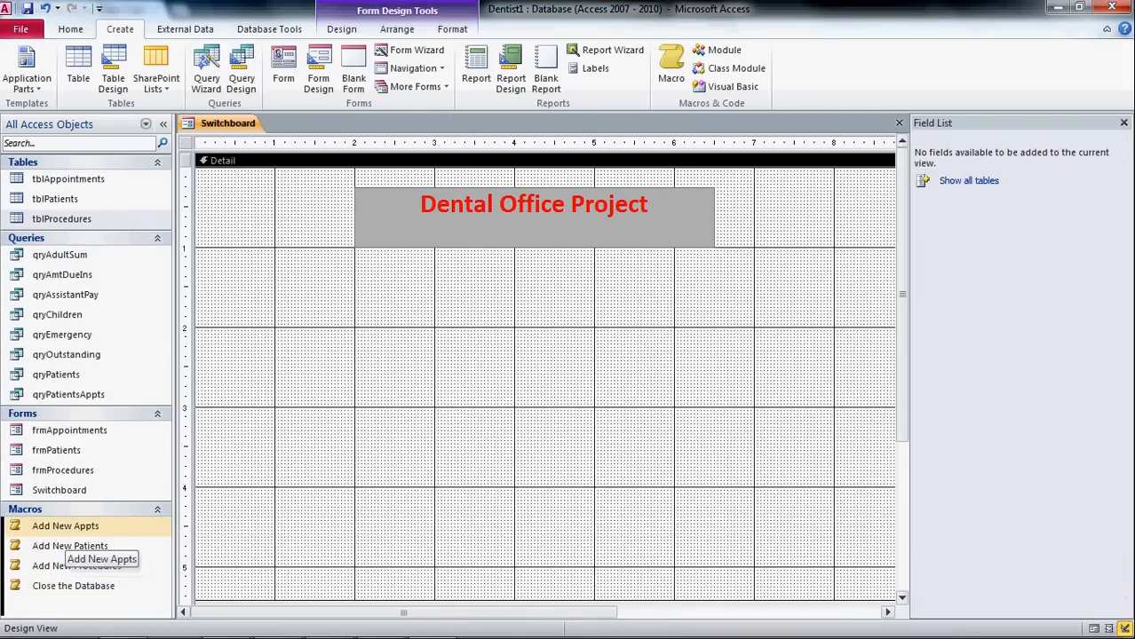
drag(63, 526, 213, 498)
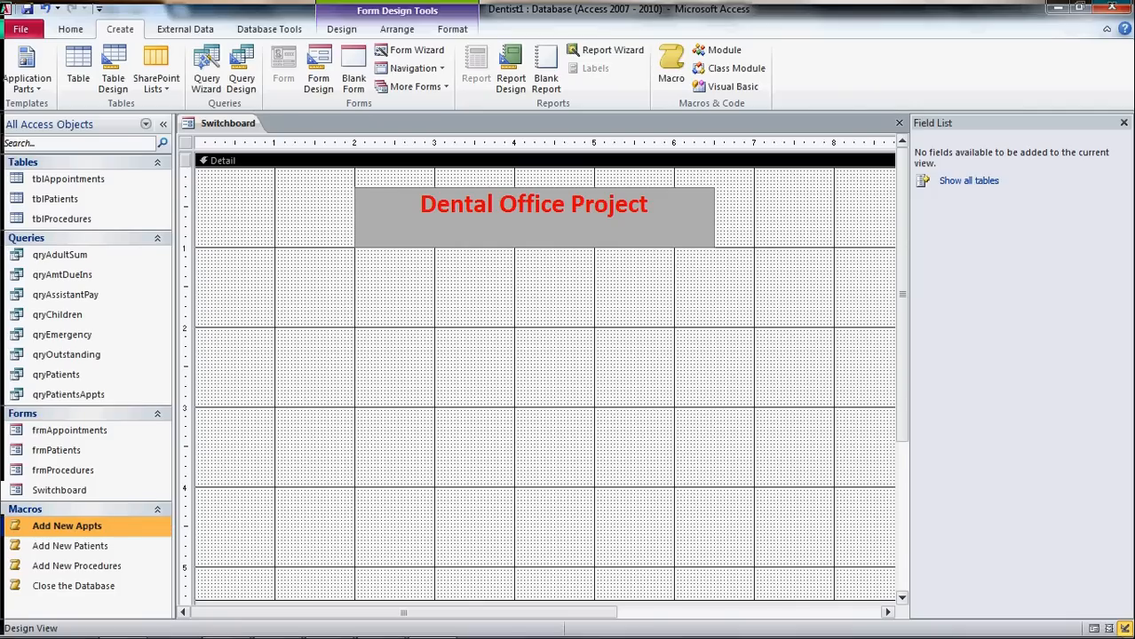
- Place the Add New Appts and Add New Patients buttons on the form, enlarging and positioning them
drag(213, 497, 383, 294)
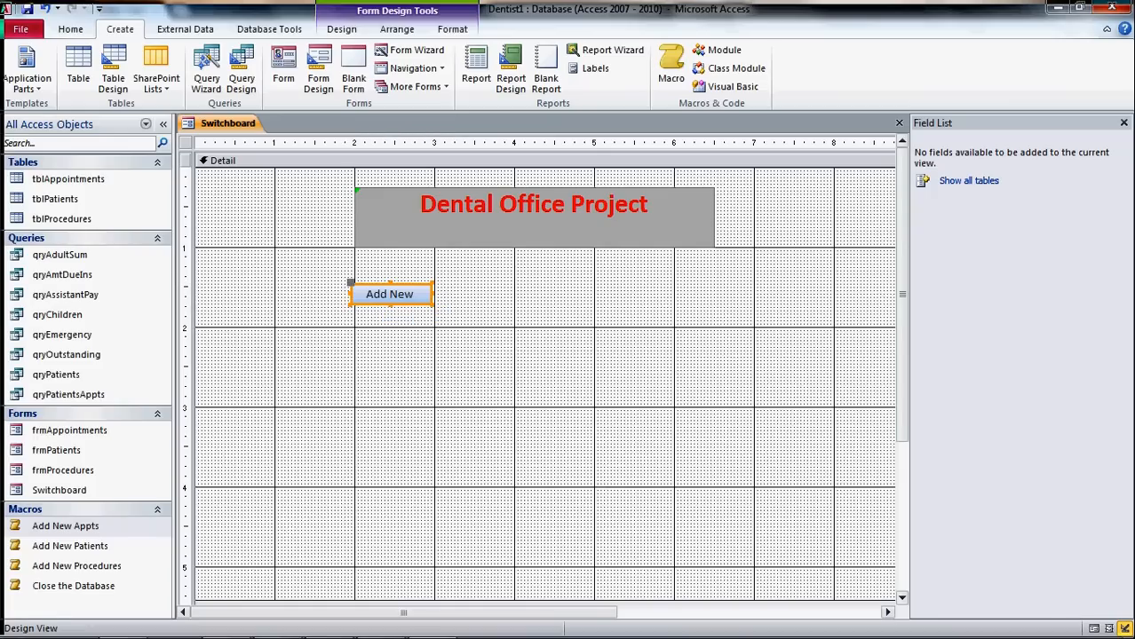
drag(390, 305, 390, 325)
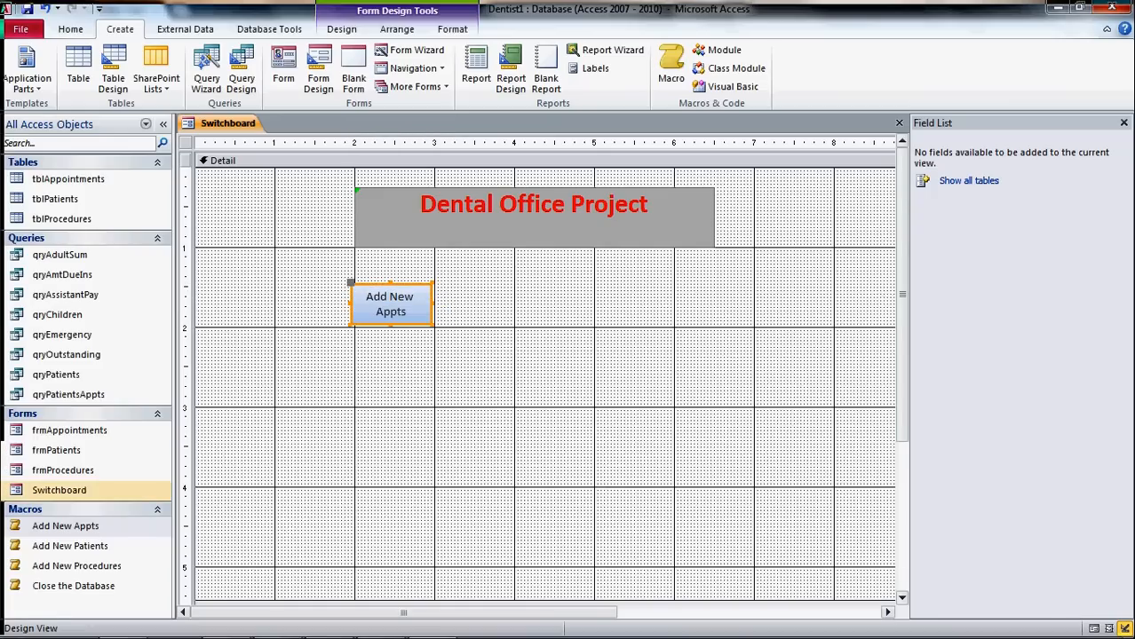
click(71, 546)
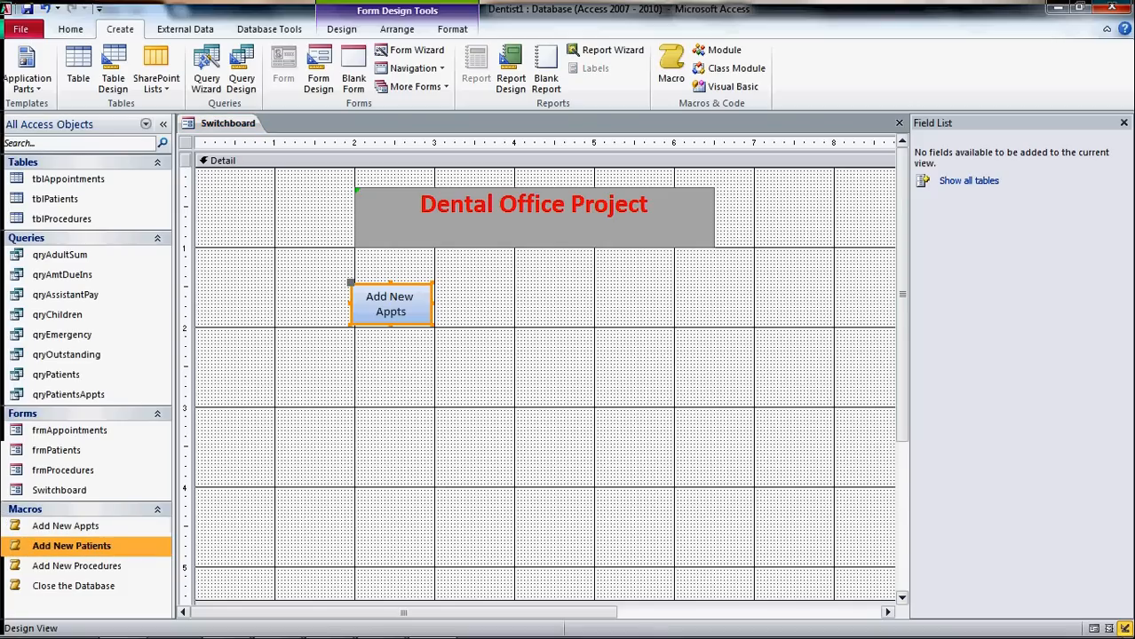
drag(71, 546, 559, 302)
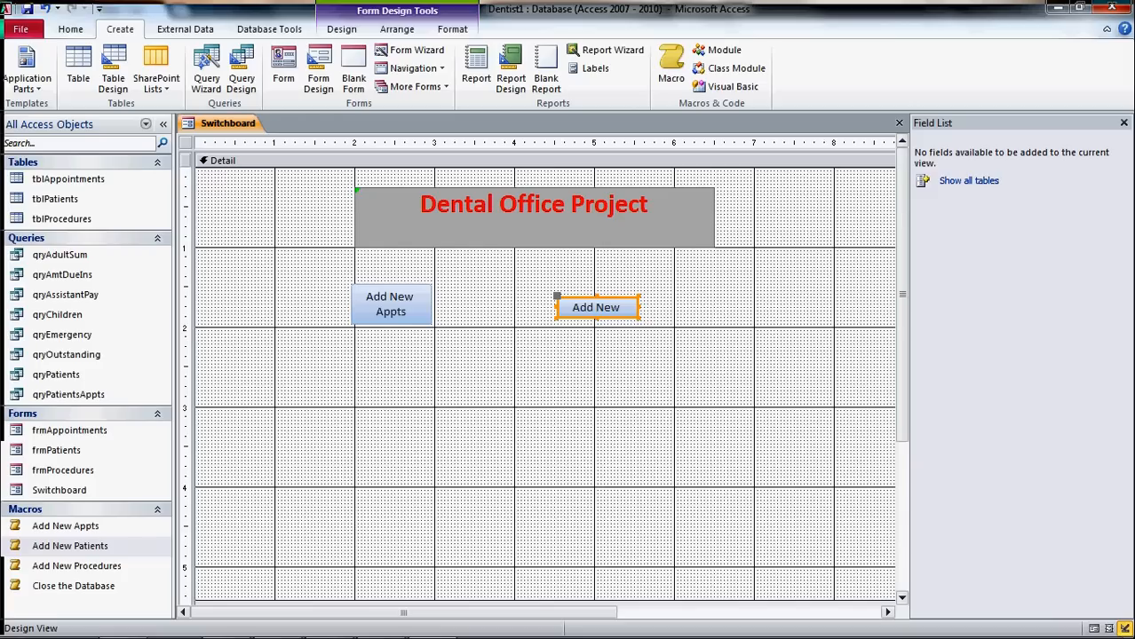
drag(596, 307, 546, 307)
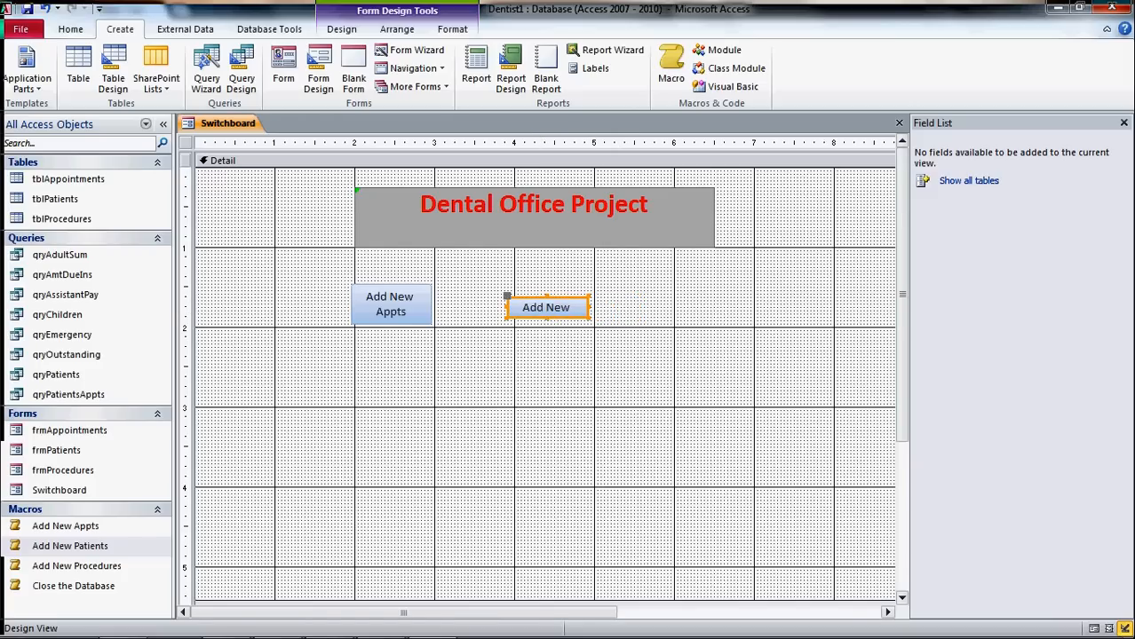
drag(546, 307, 564, 286)
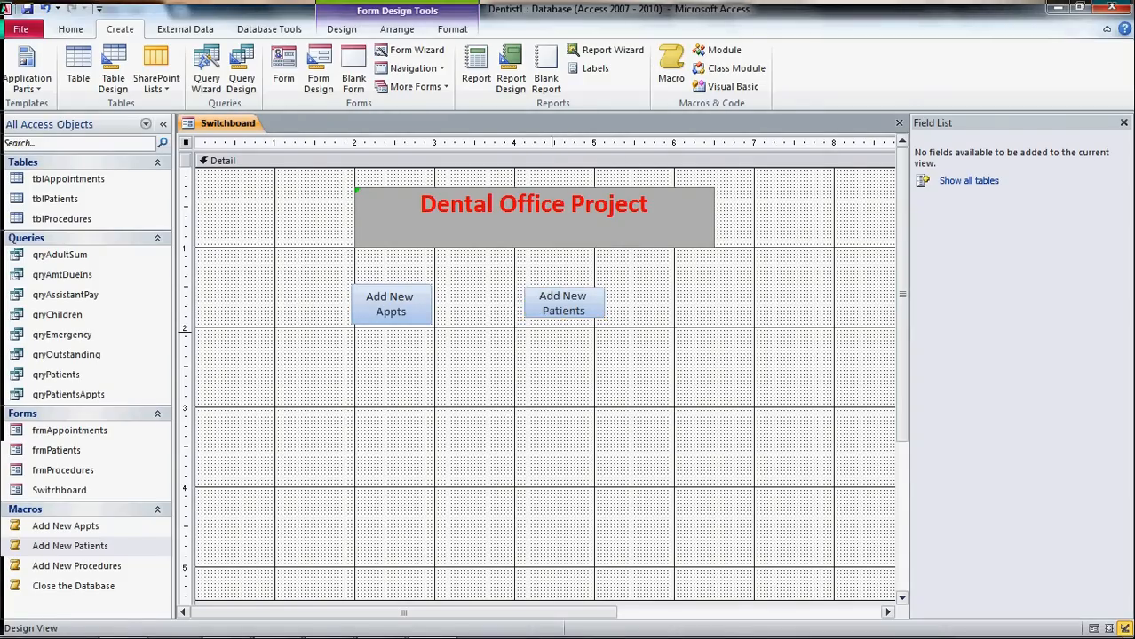
click(515, 373)
- Add the Add New Procedures and Close the Database buttons, making Close the Database taller to fit its caption
drag(79, 566, 393, 409)
drag(73, 586, 528, 375)
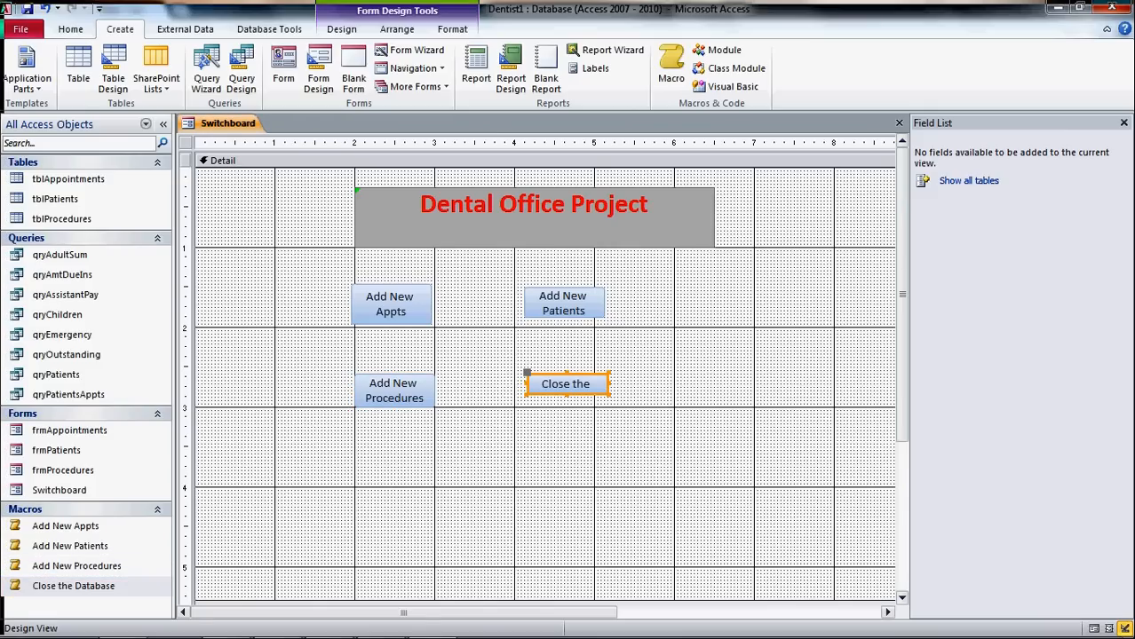
drag(564, 384, 554, 384)
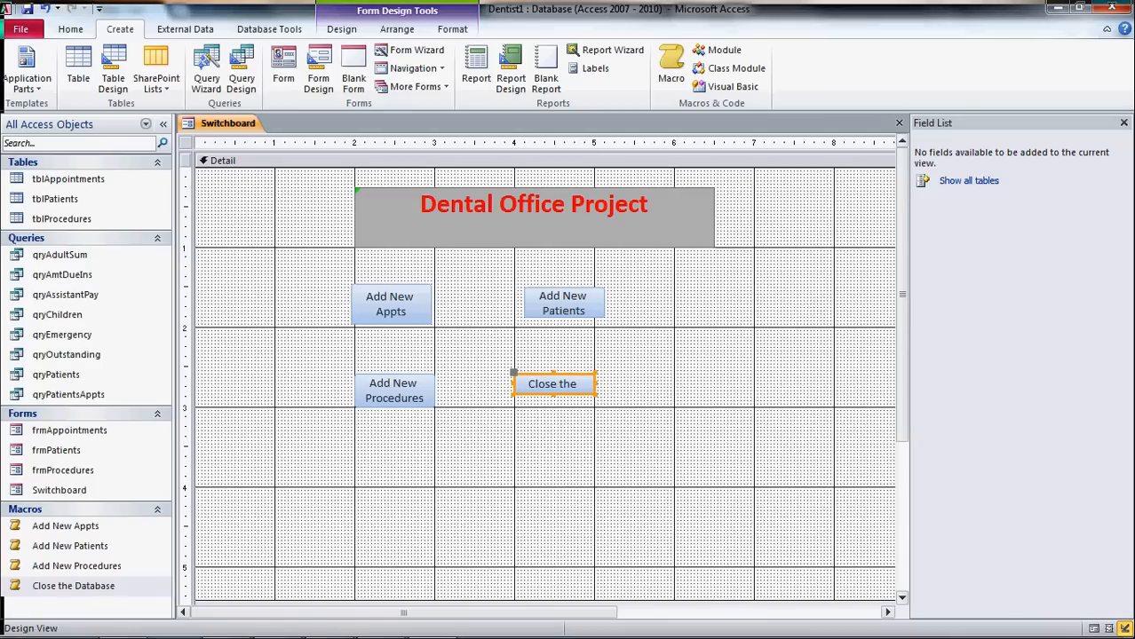
drag(554, 407, 554, 408)
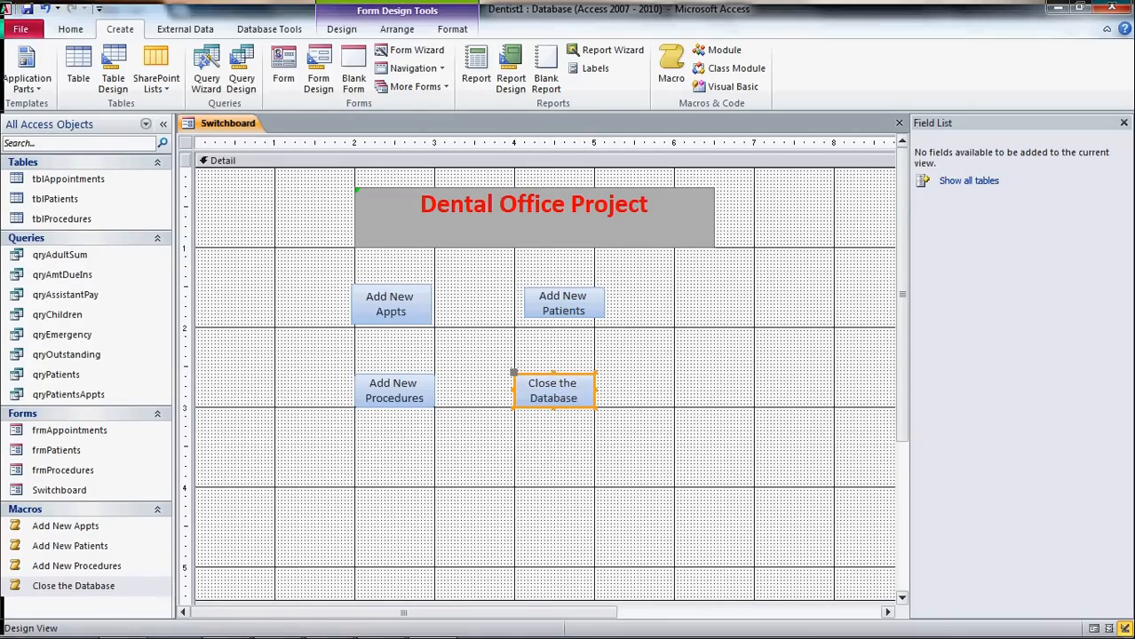
click(569, 457)
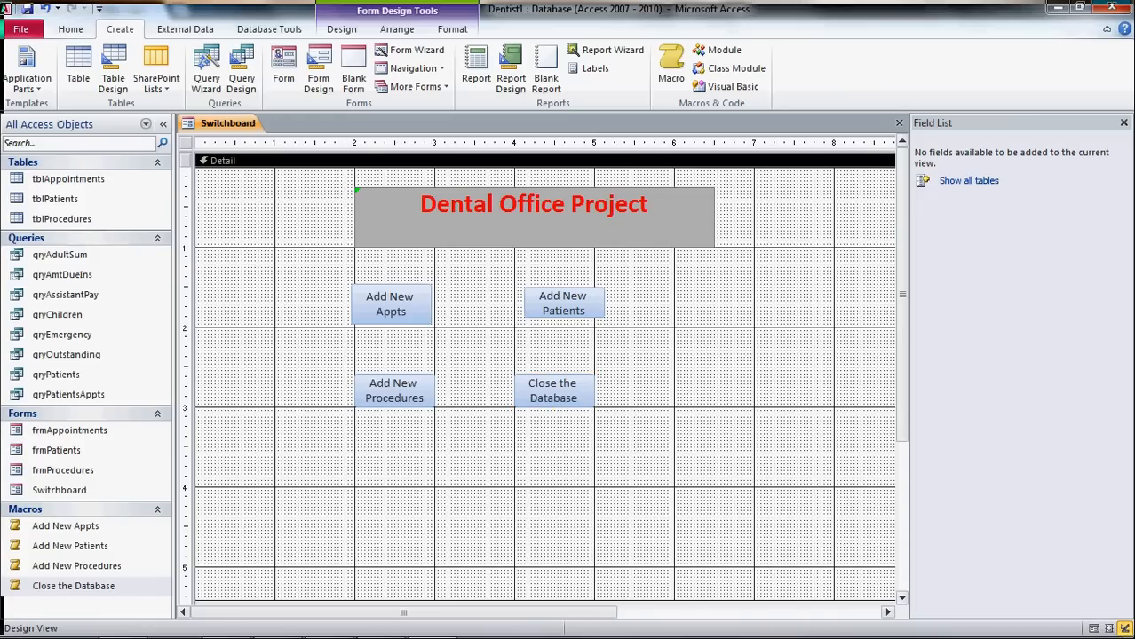
- Align Add New Patients above Close the Database, then switch the Switchboard to Form View
click(563, 304)
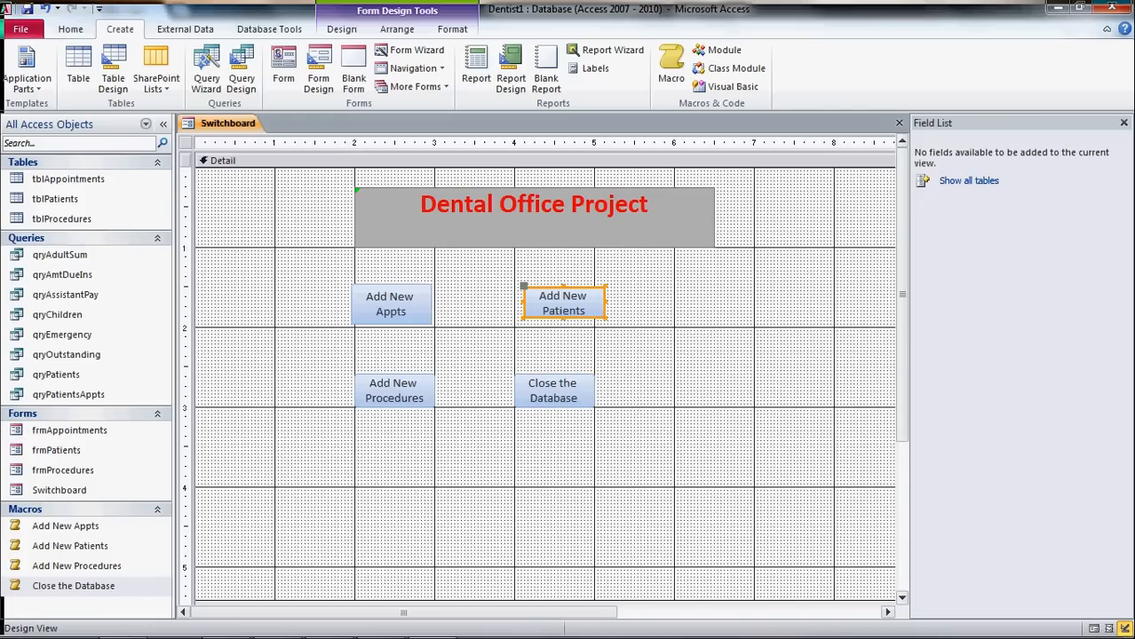
drag(564, 304, 554, 304)
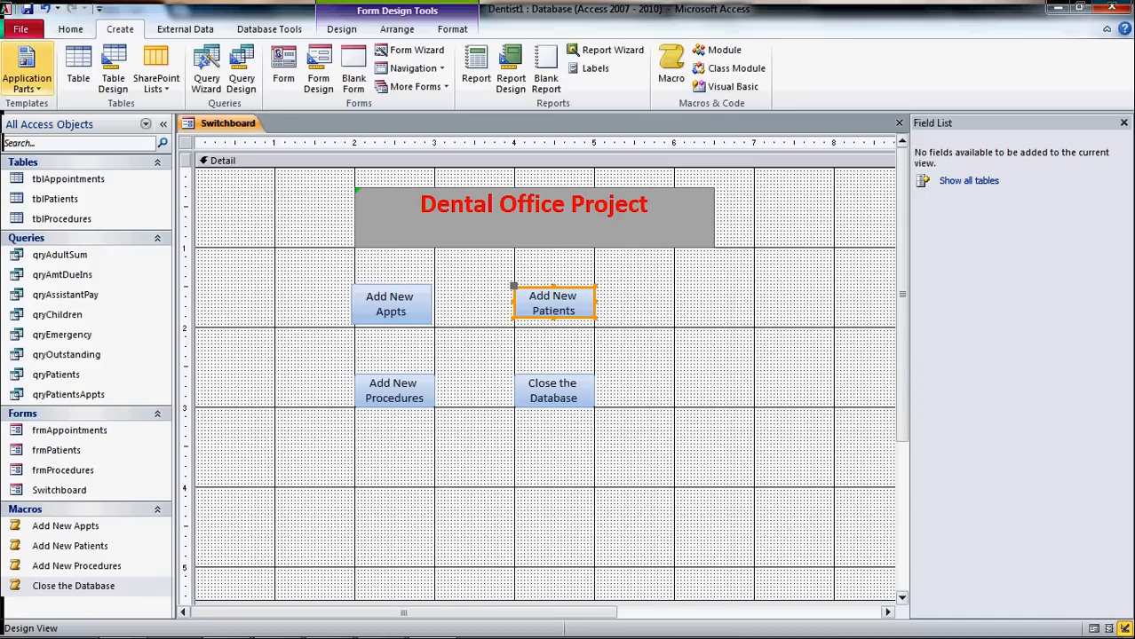
click(70, 29)
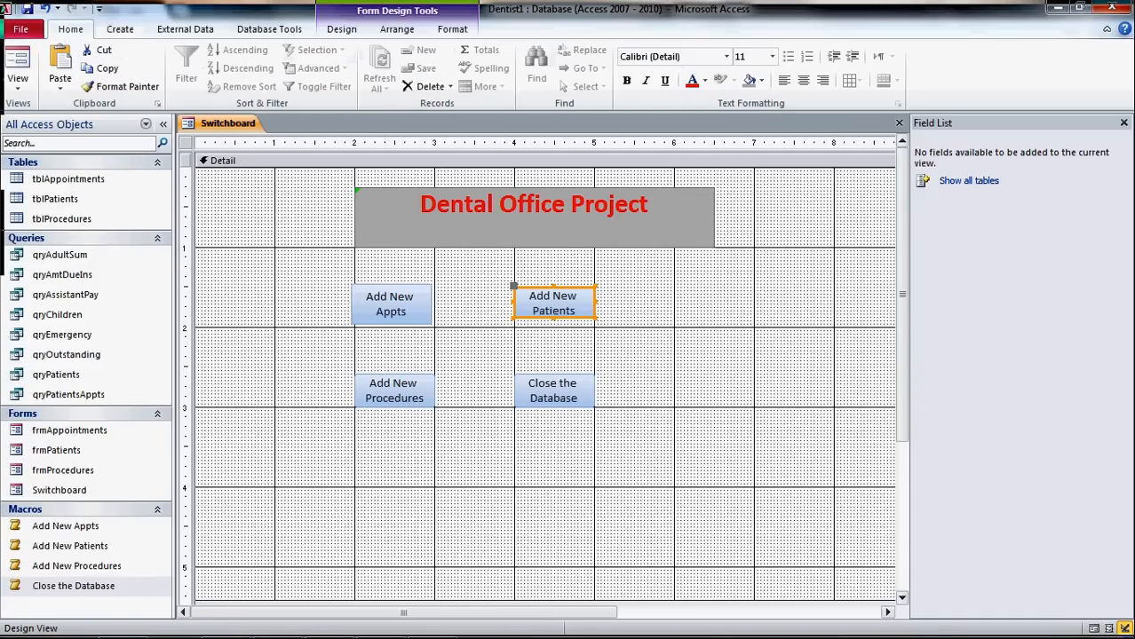
click(17, 64)
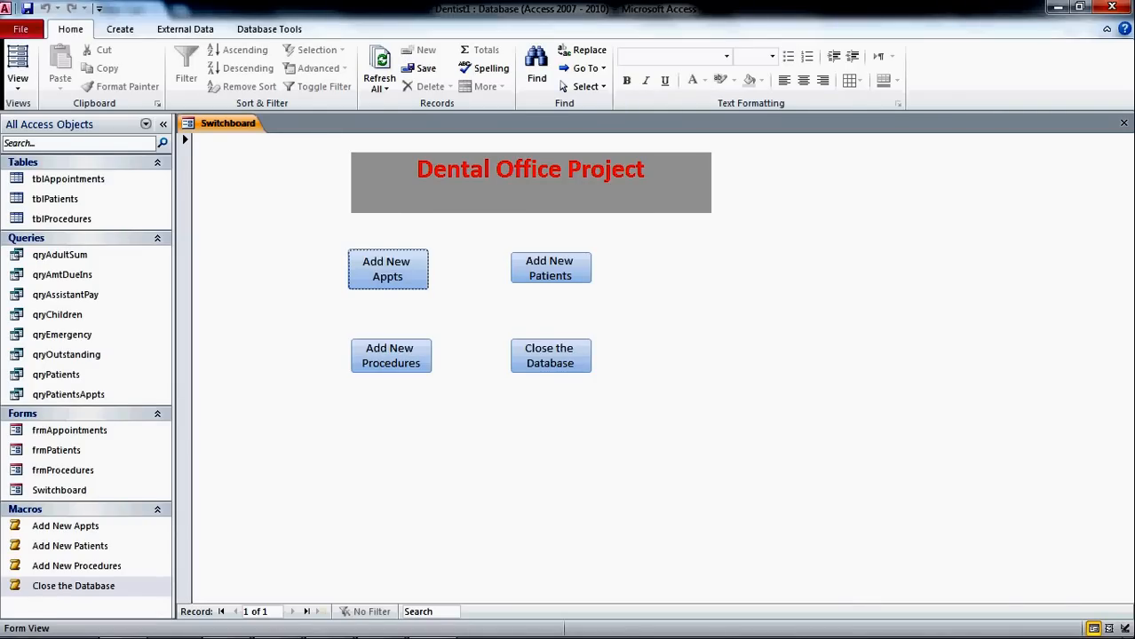
- Test the Add New Appts, Patients and Procedures buttons, closing each form, then create a blank macro
key(Return)
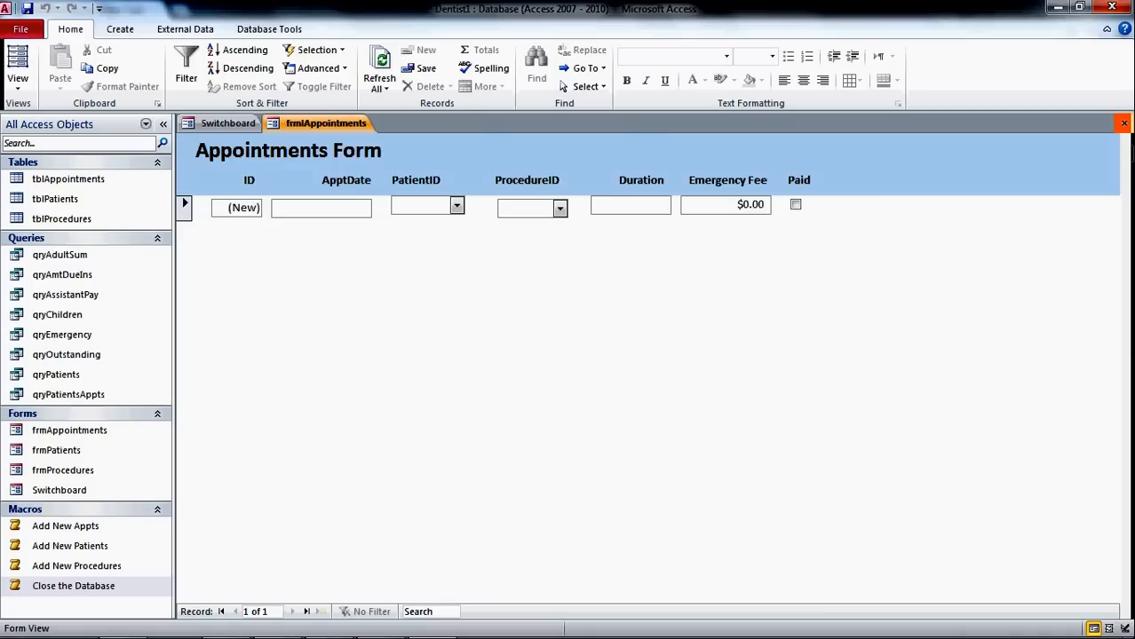
click(1123, 123)
click(547, 267)
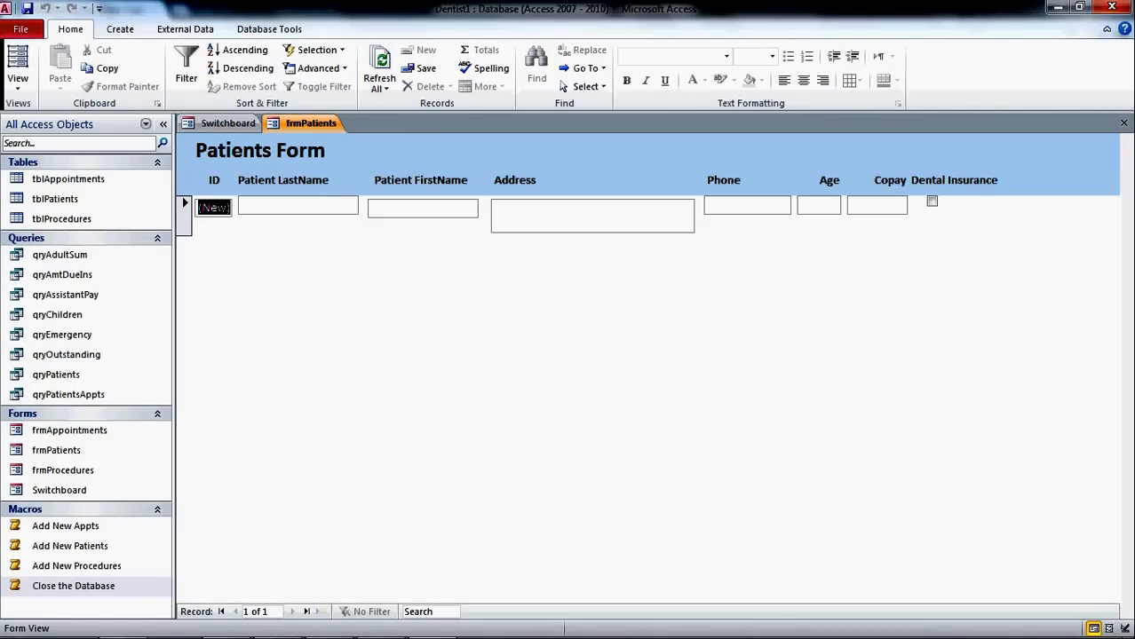
click(1123, 123)
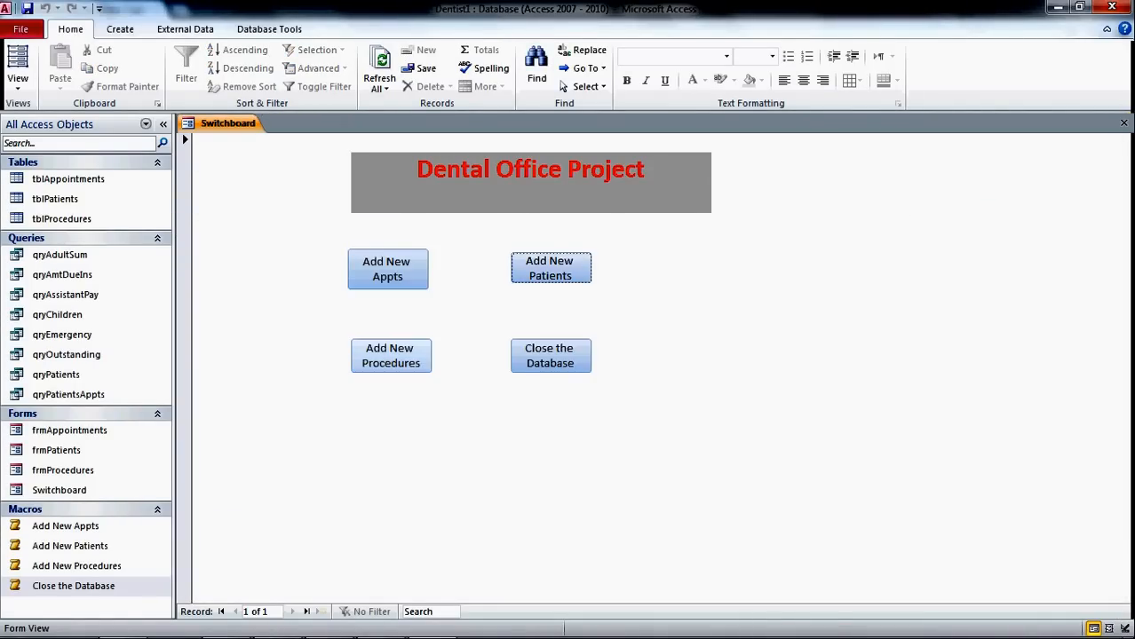
click(390, 355)
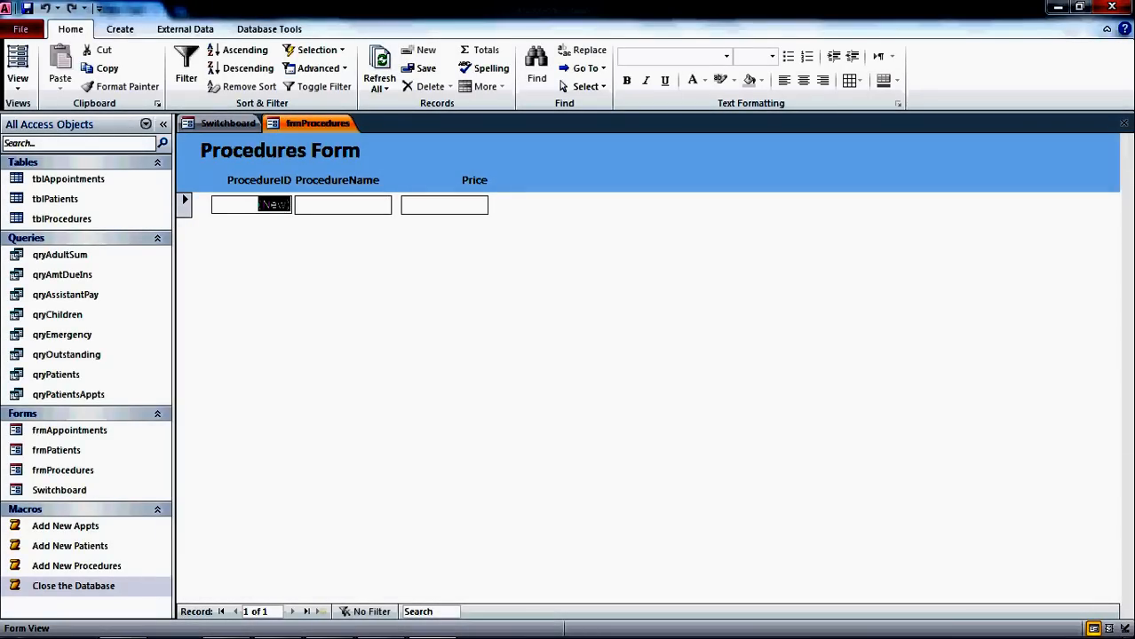
click(1123, 123)
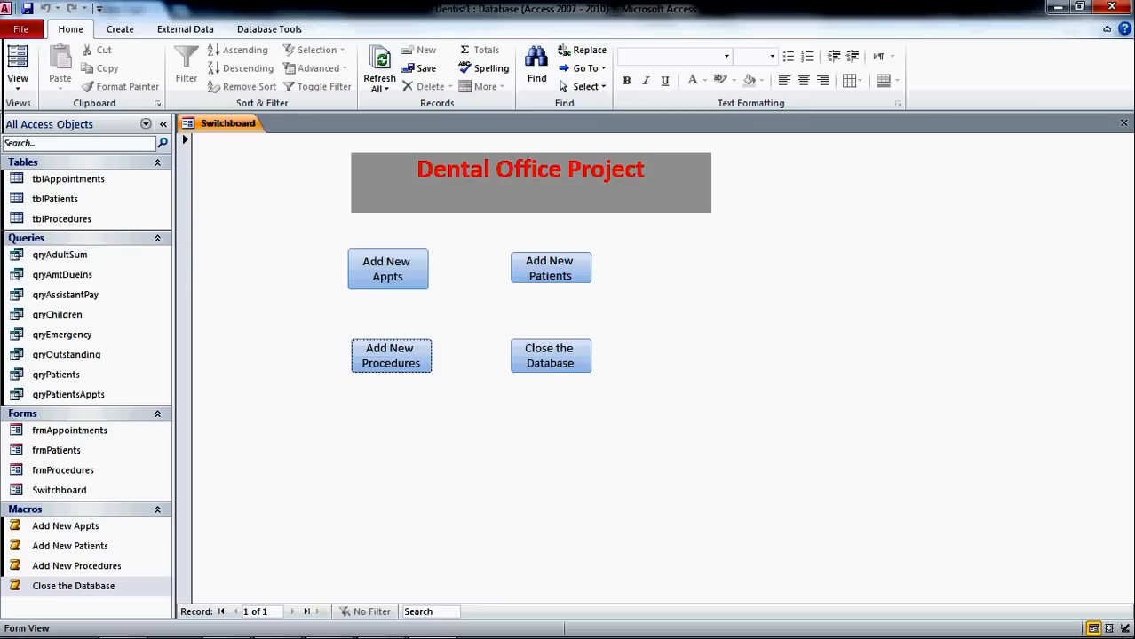
click(120, 29)
click(671, 69)
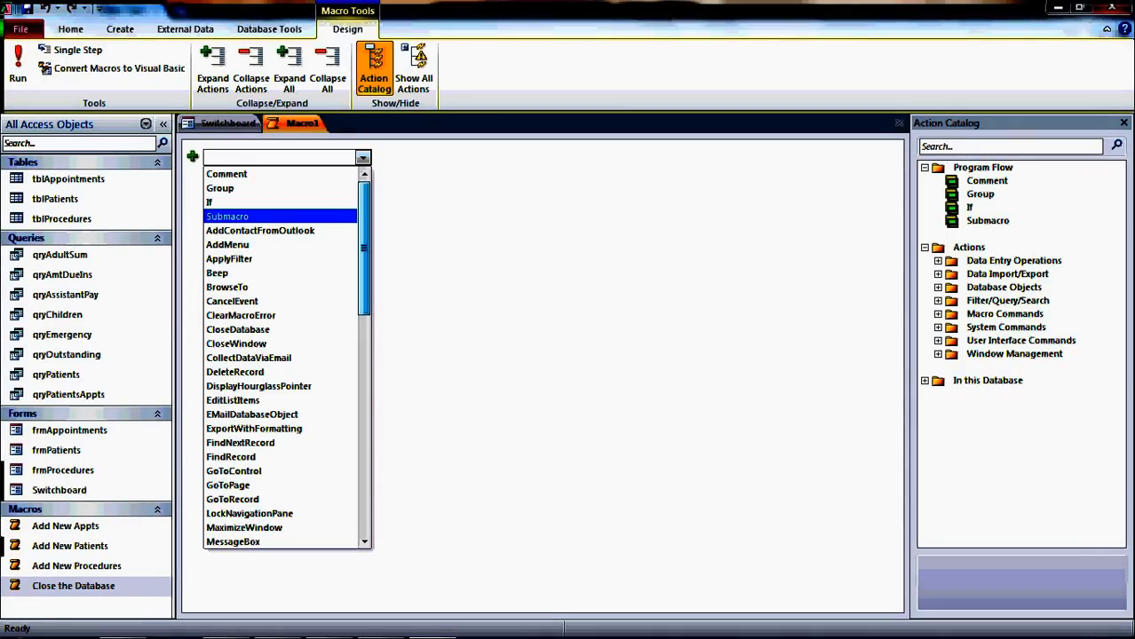
- Add an OpenForm action with Form Name set to Switchboard
scroll(284, 355, down, 5)
scroll(284, 355, down, 1)
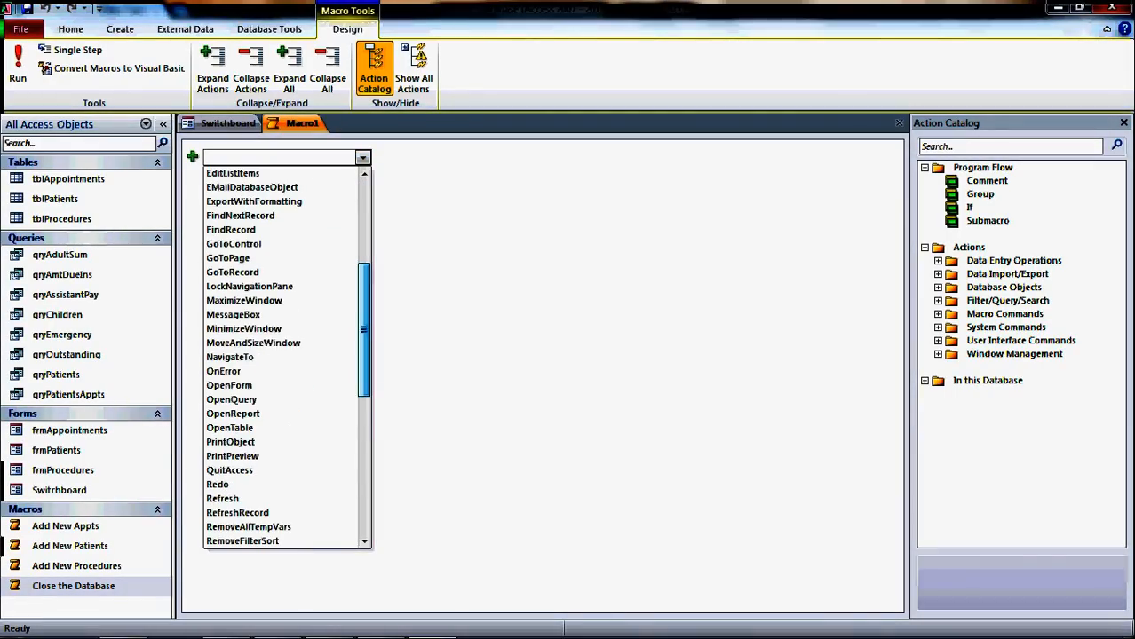
key(Return)
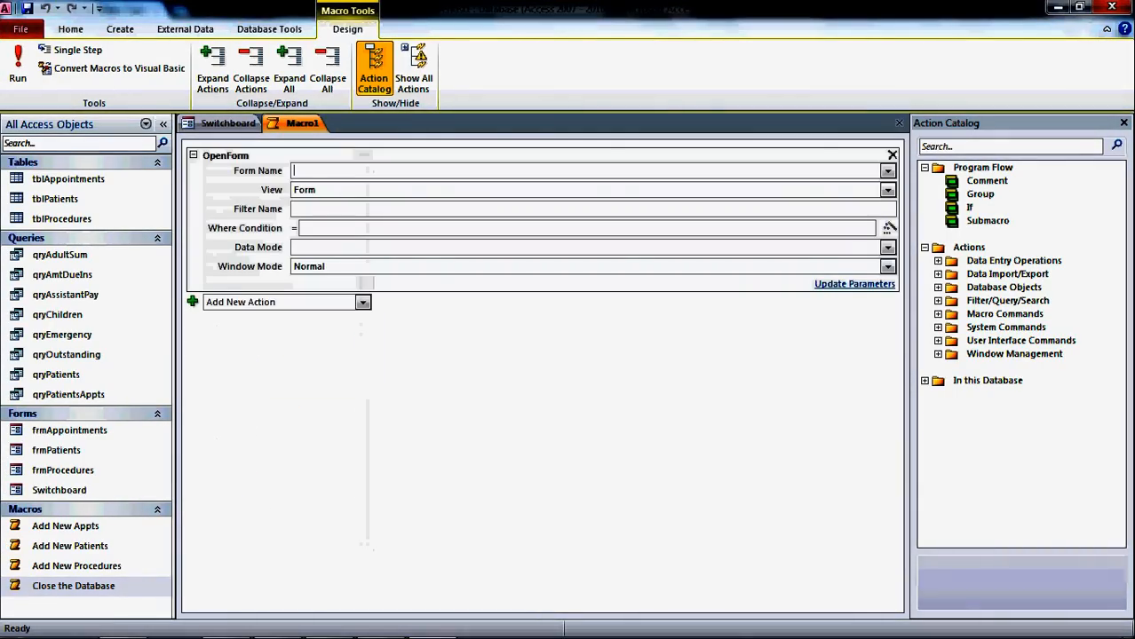
click(887, 171)
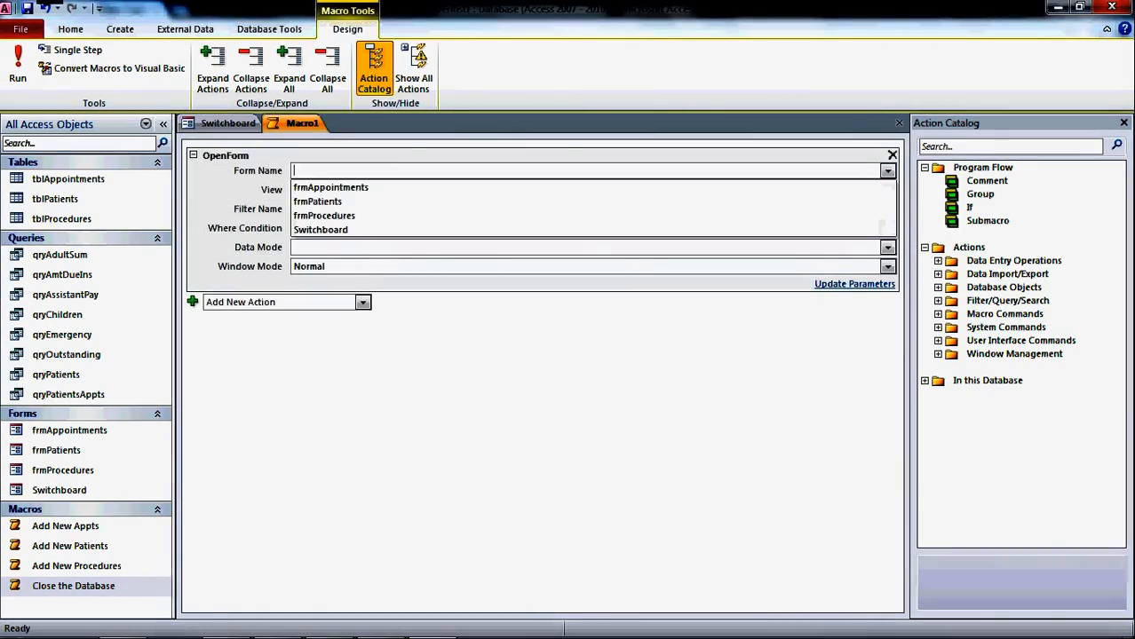
click(322, 230)
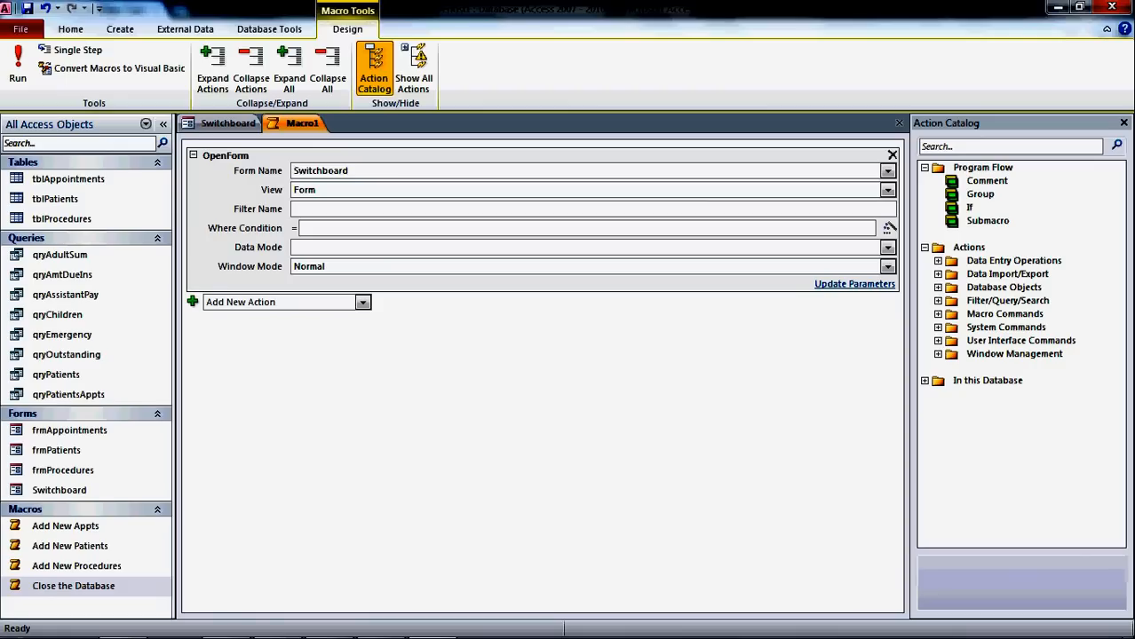
- Add a MaximizeWindow action after OpenForm and close the macro
click(363, 303)
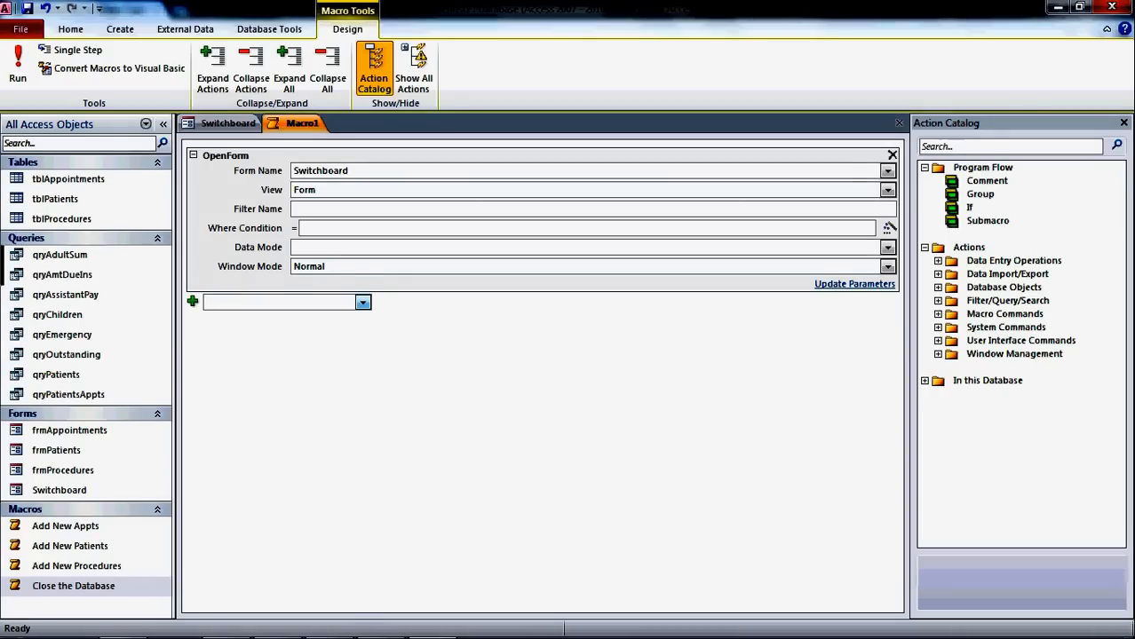
click(363, 303)
scroll(284, 471, down, 5)
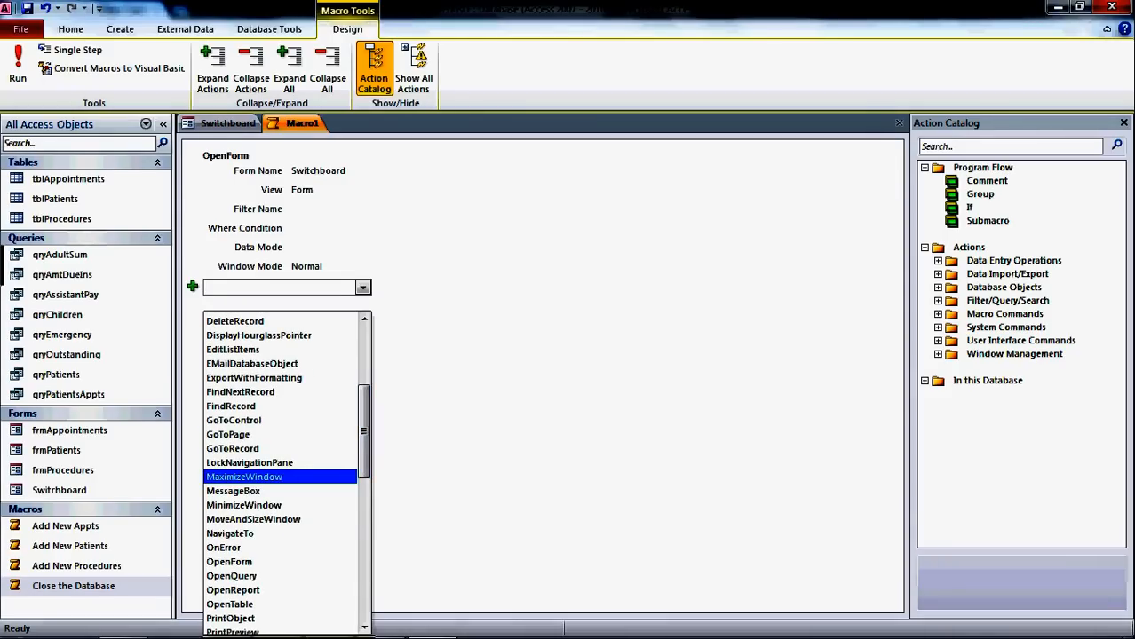
click(244, 477)
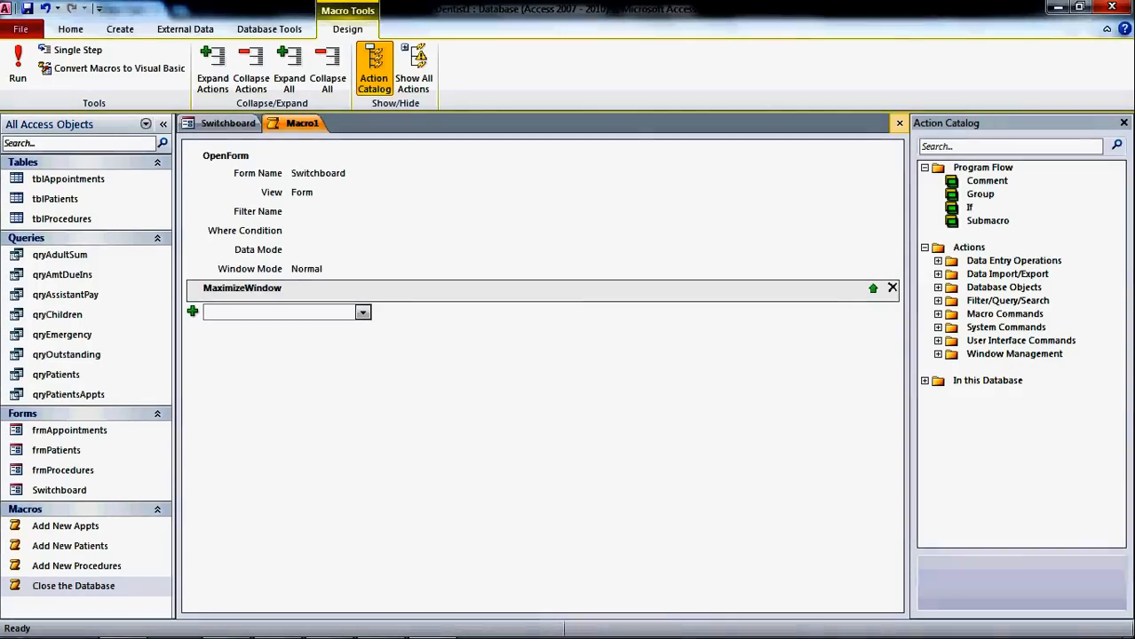
click(899, 123)
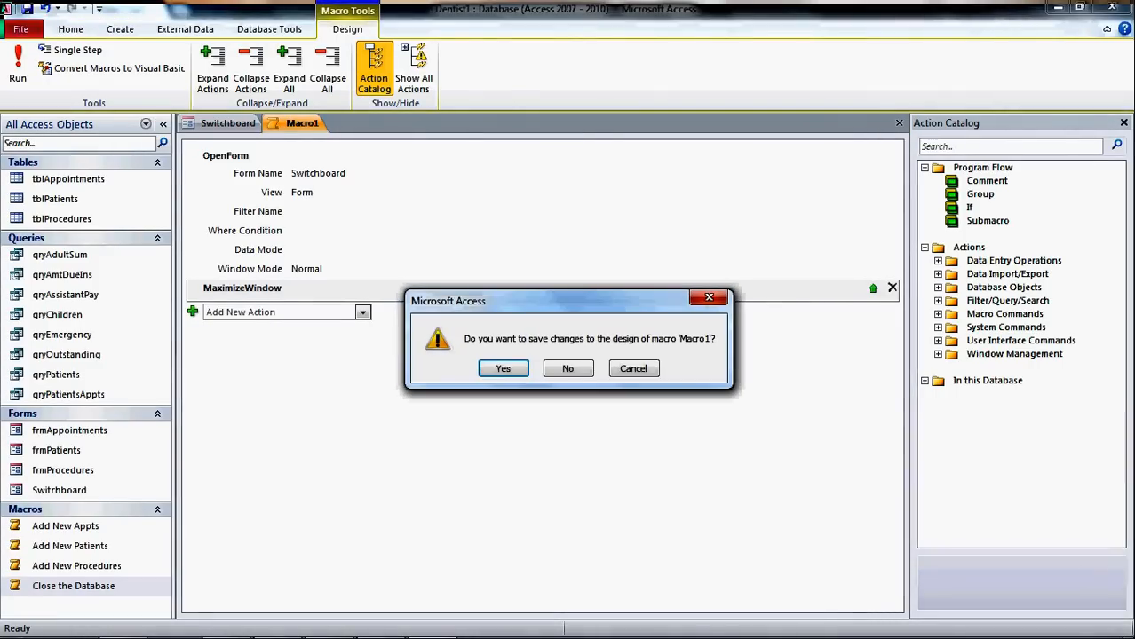
- Save the new macro under the name autoexec
key(Return)
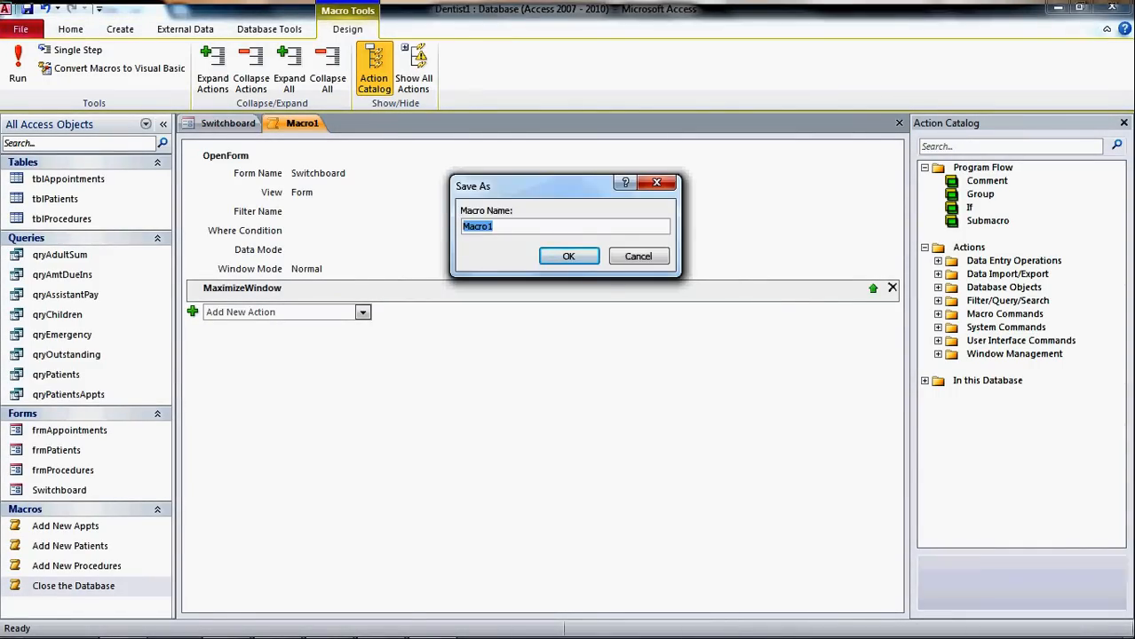
text(autoexec)
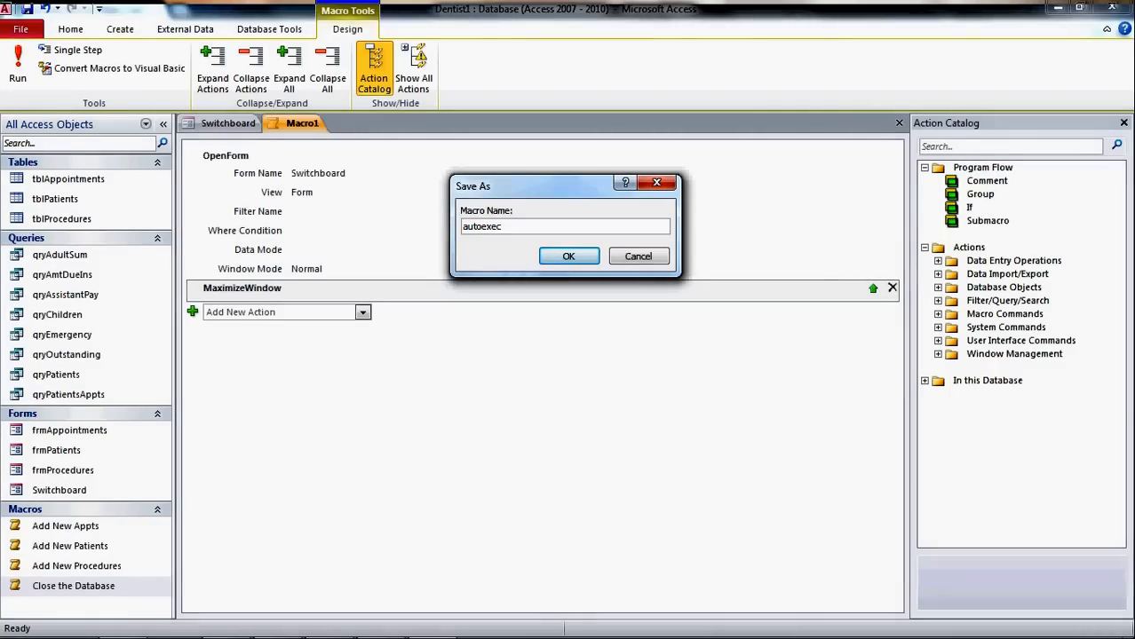
key(Return)
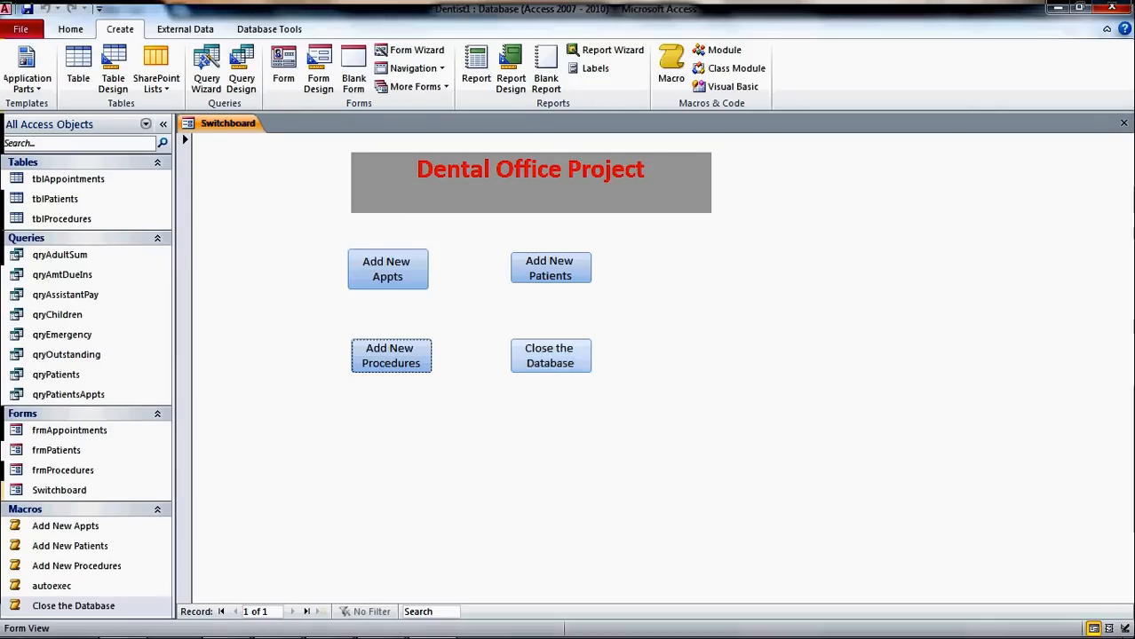
- Close Dentist1 saving changes, reopen Dentist1.accdb so the Switchboard opens, and collapse the Navigation Pane
click(551, 356)
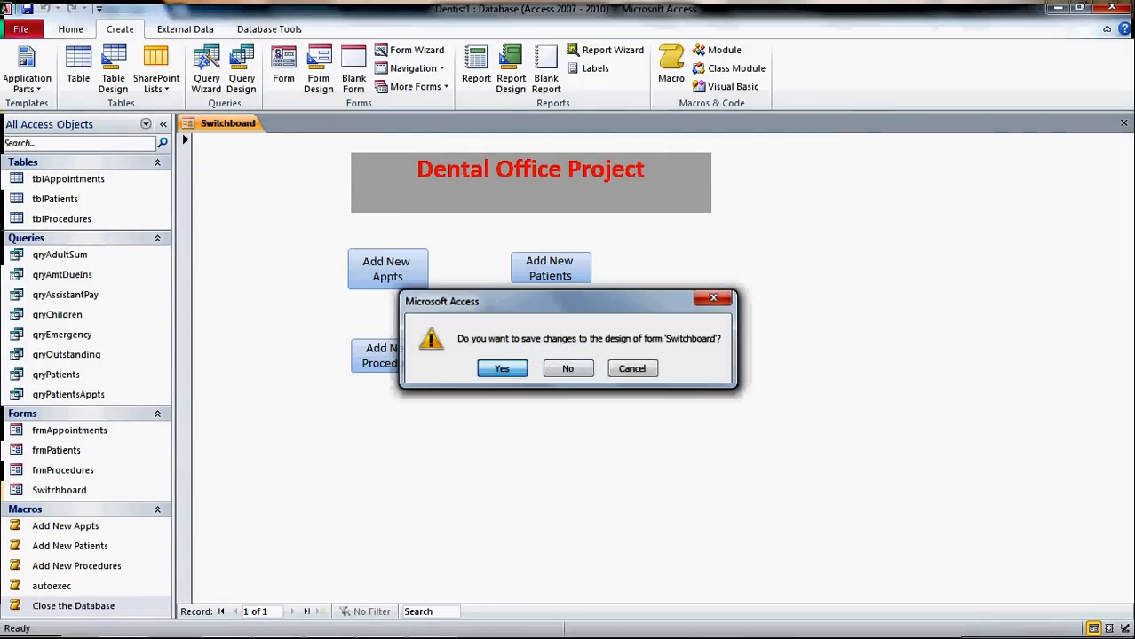
click(502, 368)
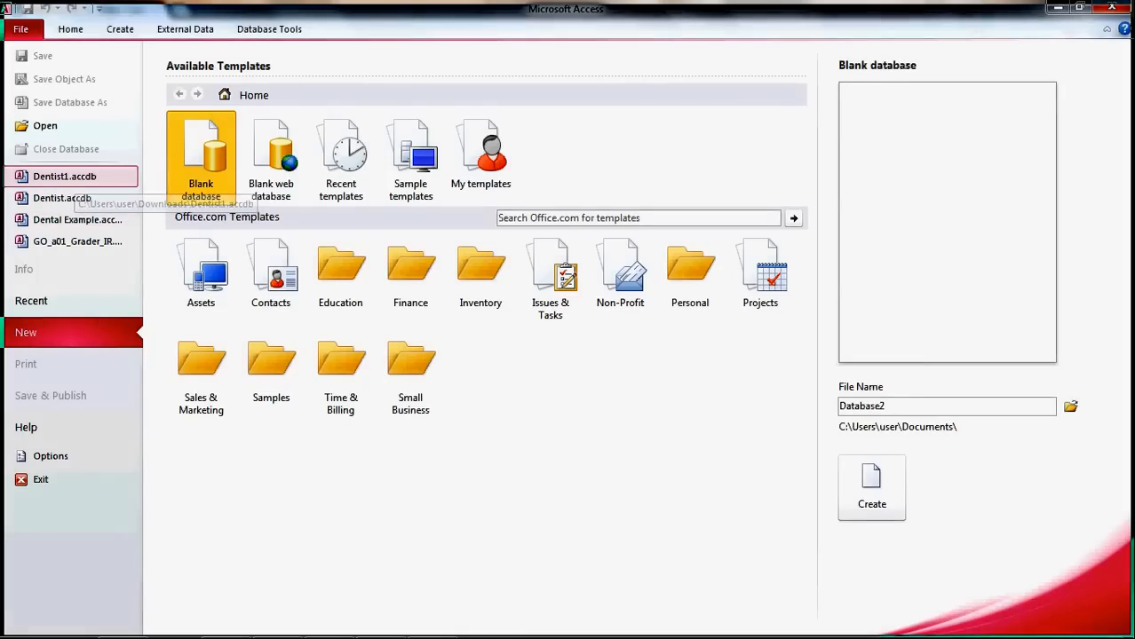
click(76, 180)
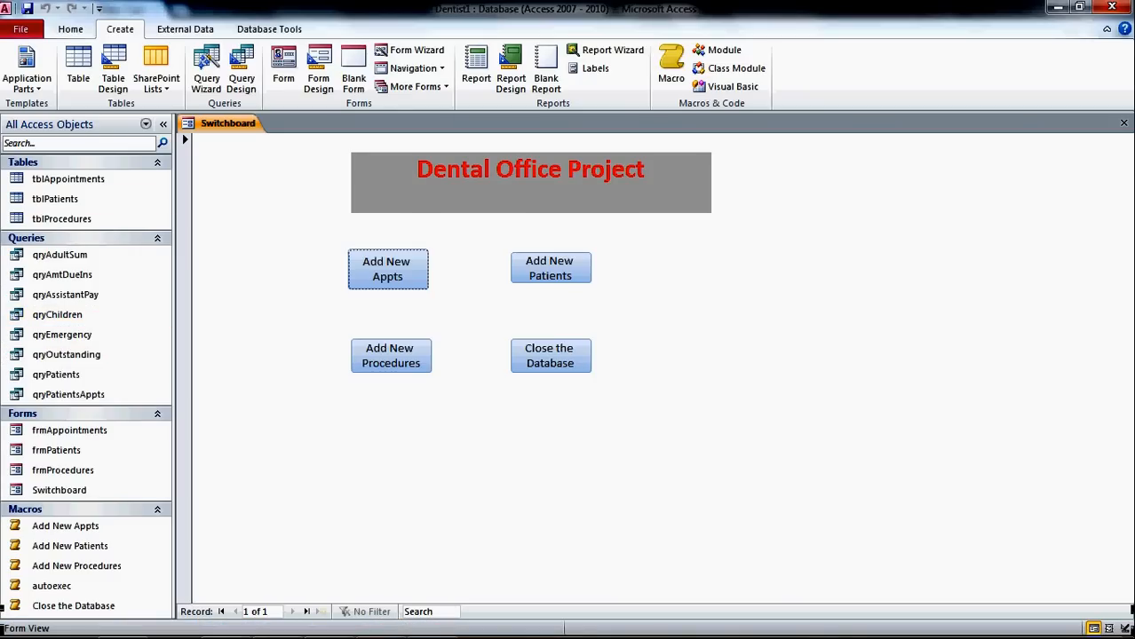
click(162, 124)
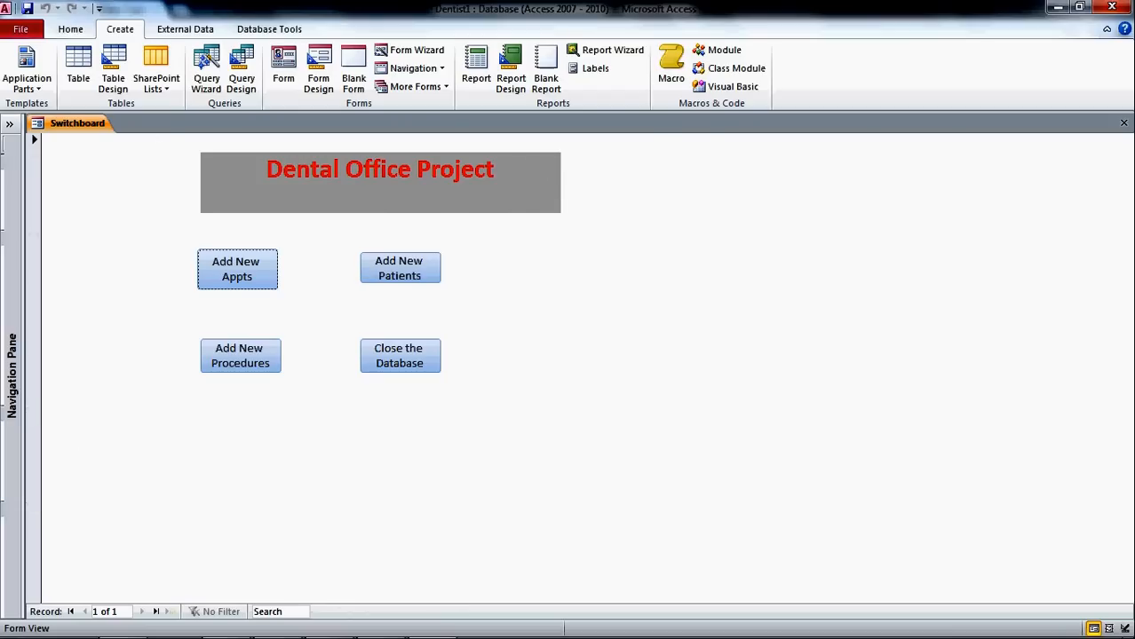